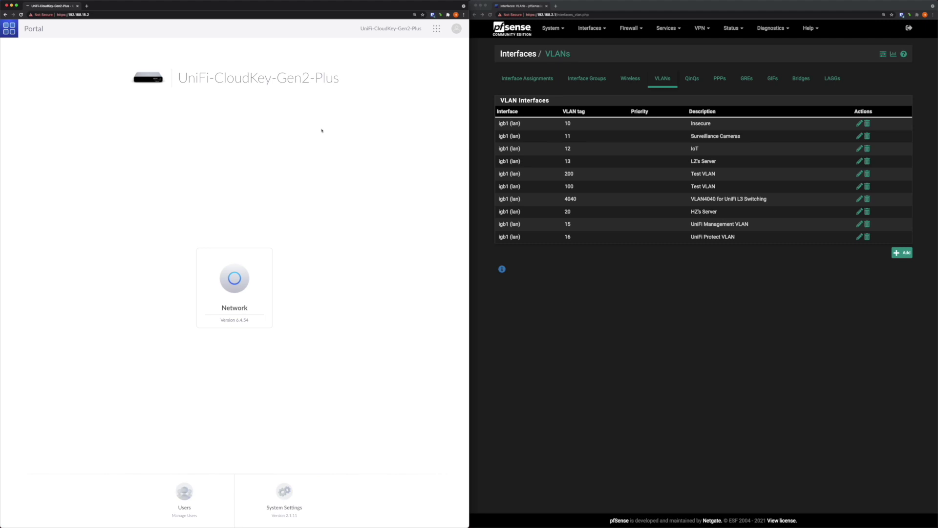
In pfSense, review the configuration of the UniFi Management VLAN (tag 15) and the list of assigned interfaces
left_click(683, 296)
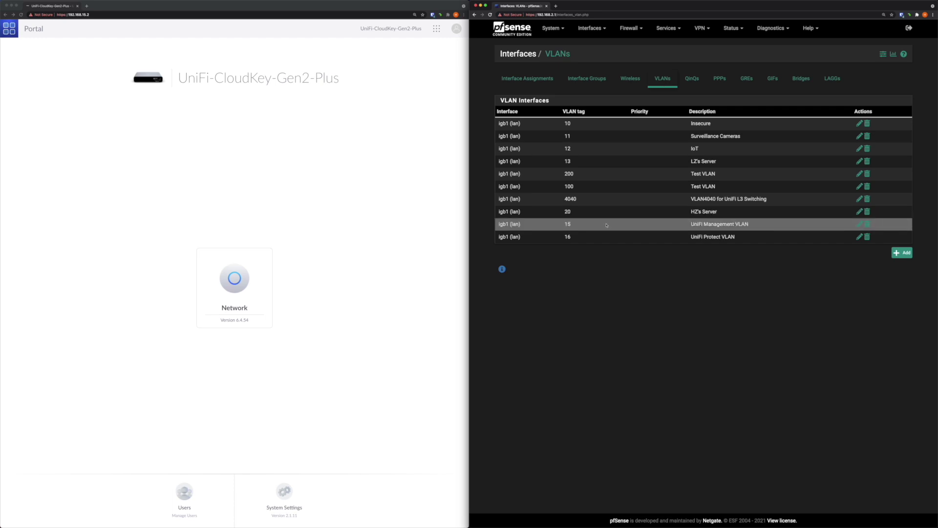
left_click(859, 223)
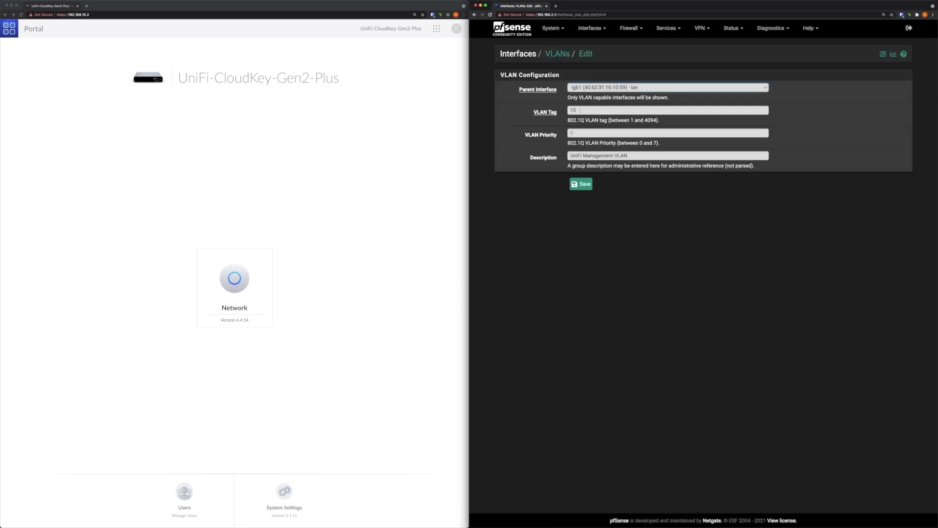
left_click(474, 14)
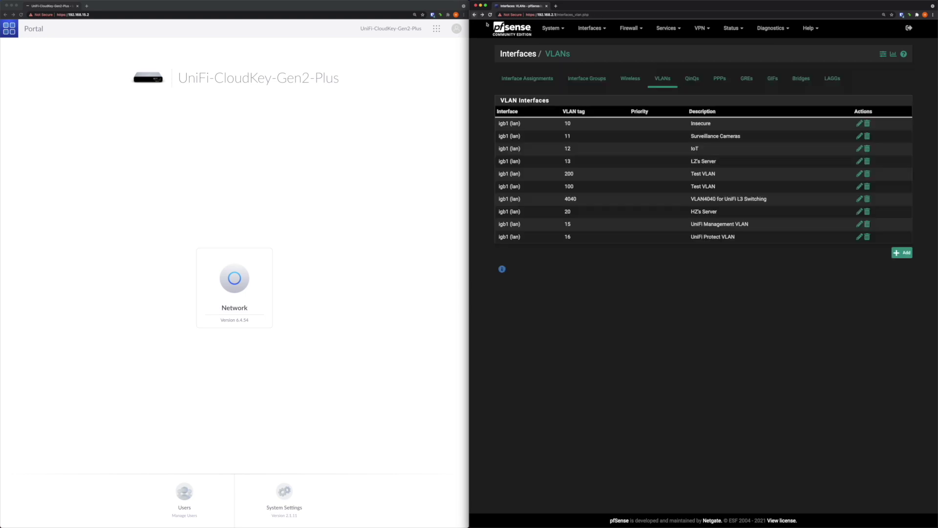
left_click(589, 30)
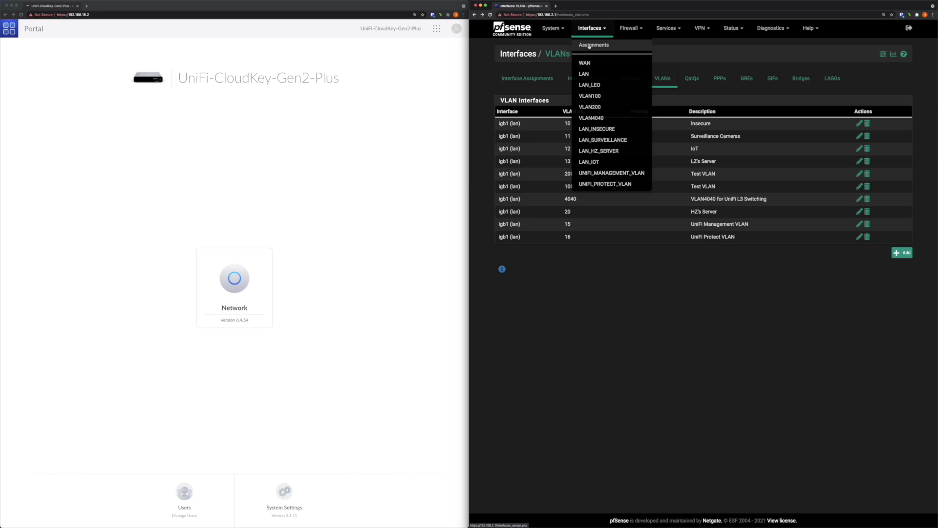
left_click(619, 274)
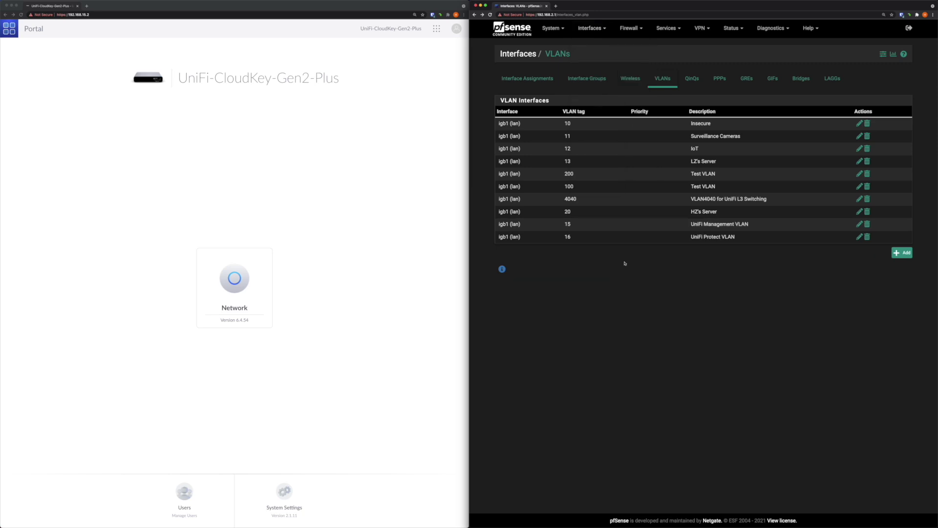
Examine the firewall rules for UNIFI_MANAGEMENT_VLAN and the firmware download commands in the Untitled.png image
left_click(633, 31)
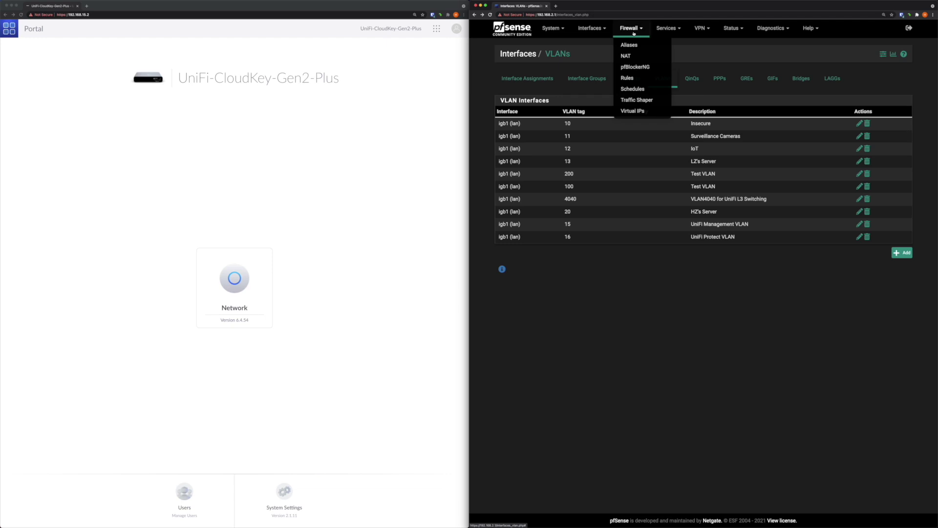
left_click(627, 77)
left_click(570, 97)
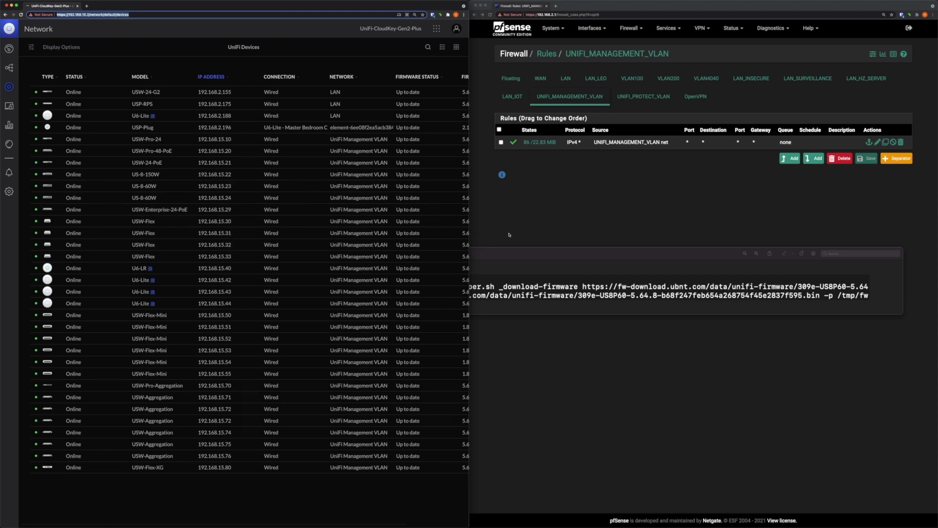
left_click(510, 255)
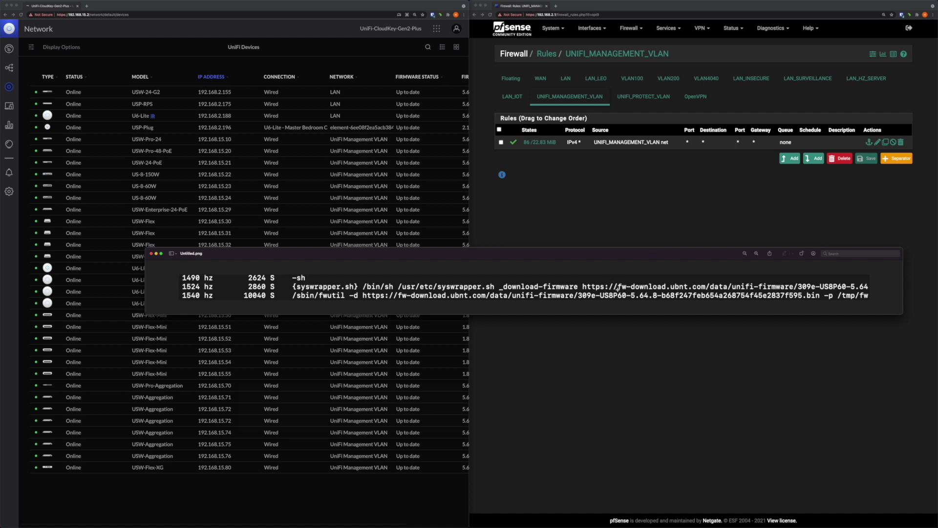
left_click(577, 210)
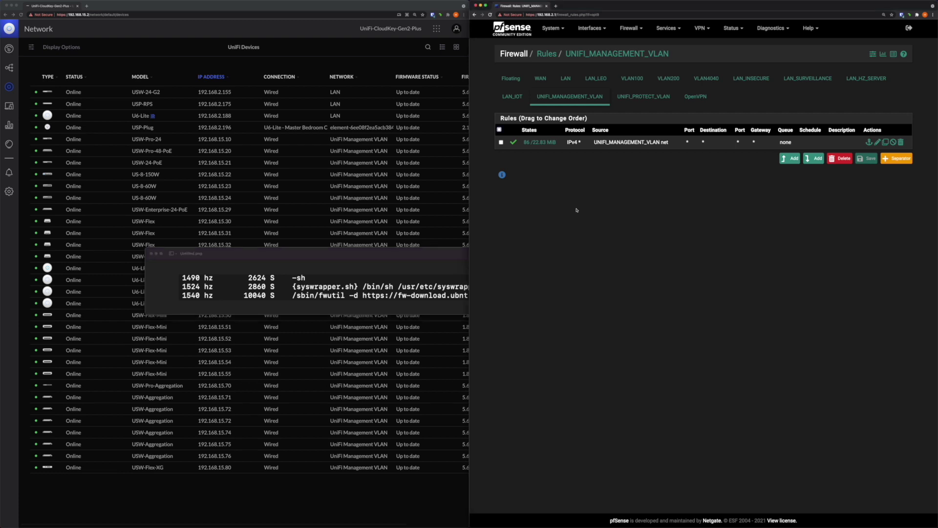
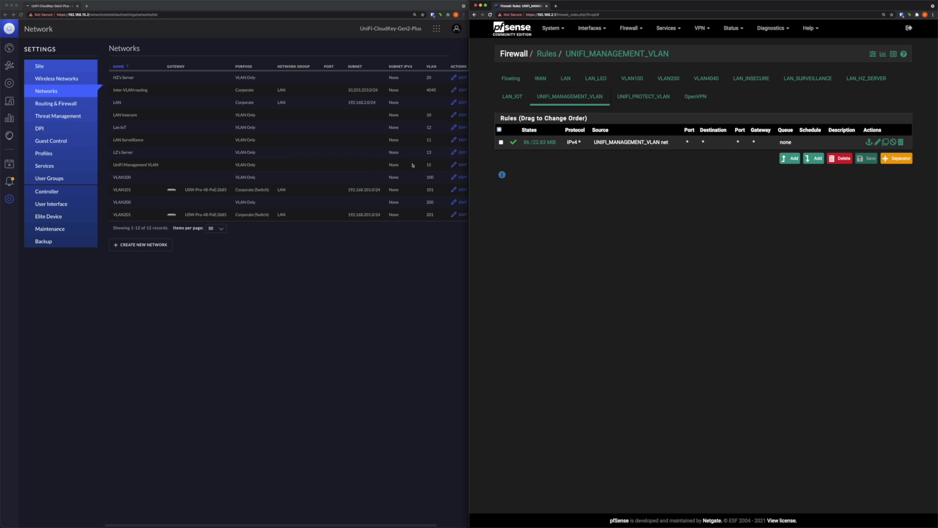
In UniFi Network, open the UniFi Management VLAN network for editing and review its purpose and VLAN ID
left_click(459, 167)
left_click(460, 167)
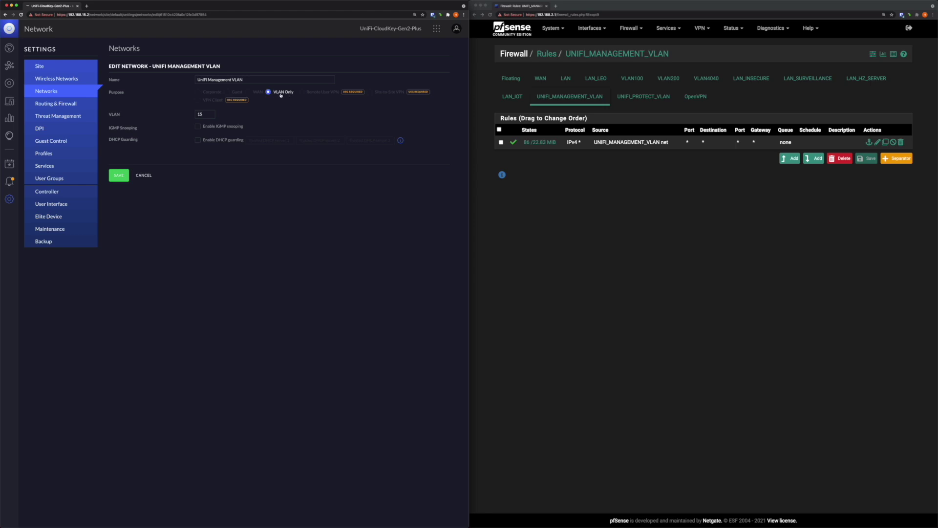
left_click(208, 114)
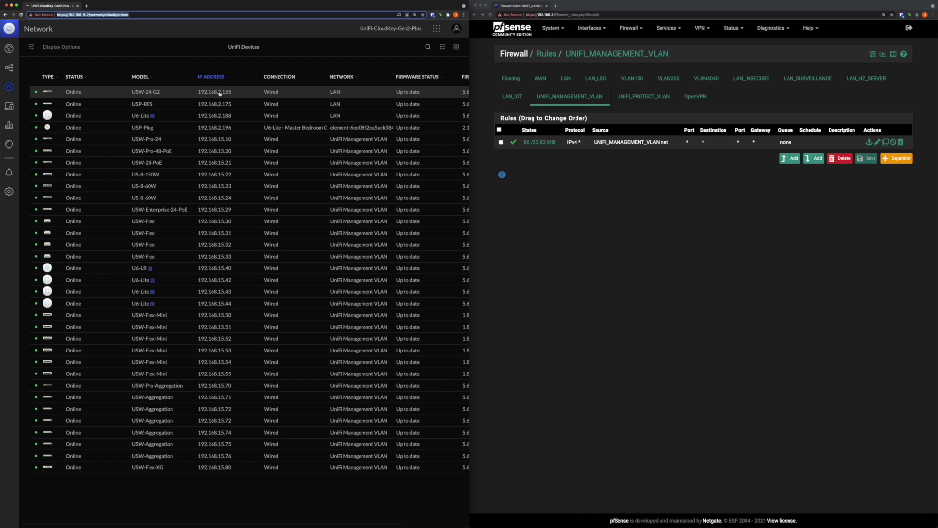
Set the USW-24-G2 switch's management VLAN to UniFi Management VLAN and apply the change
left_click(167, 92)
left_click(425, 66)
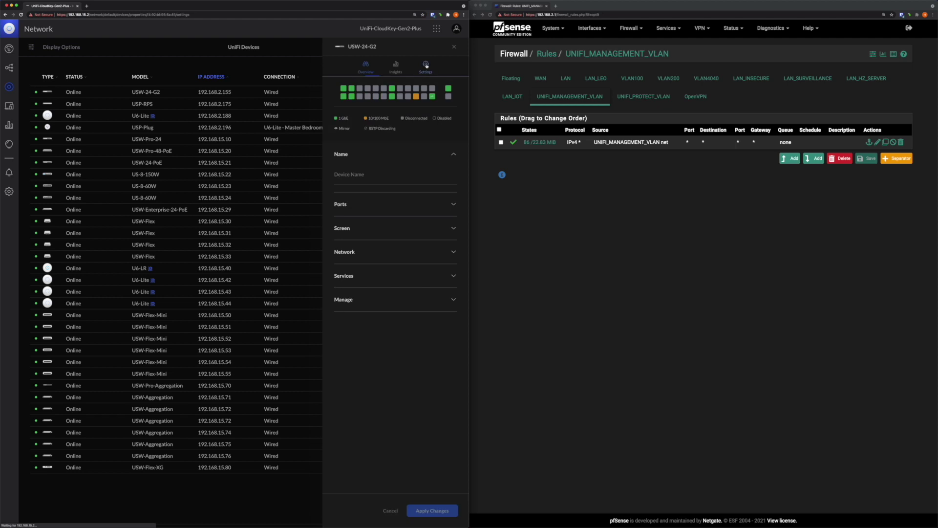
left_click(349, 278)
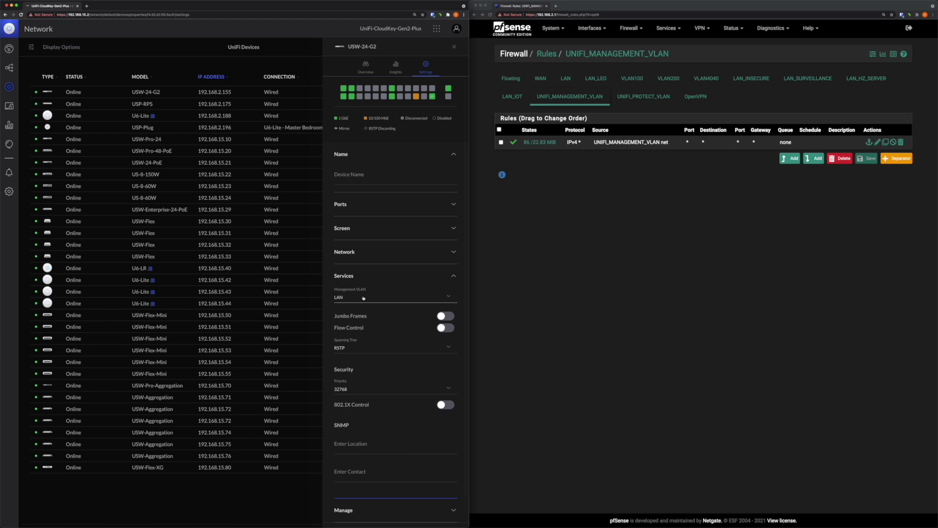
left_click(363, 297)
scroll(454, 321, "down", 4)
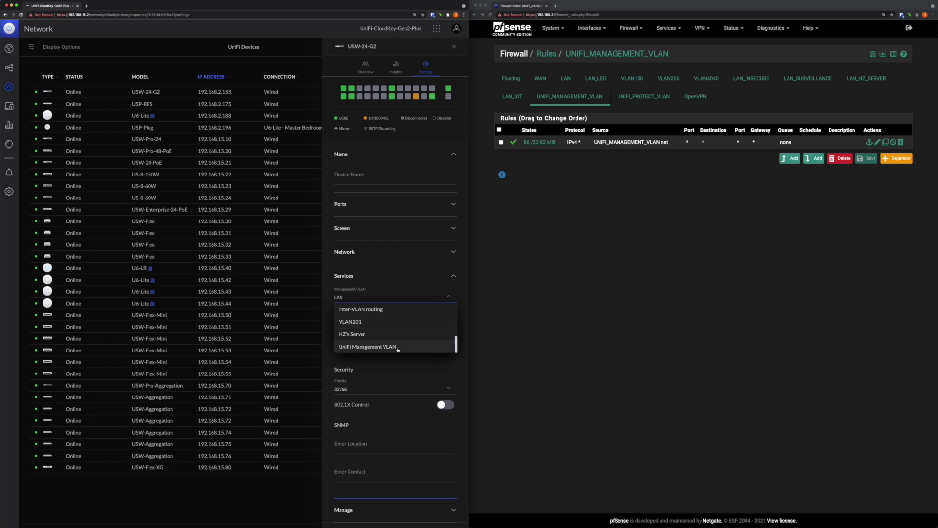
left_click(395, 346)
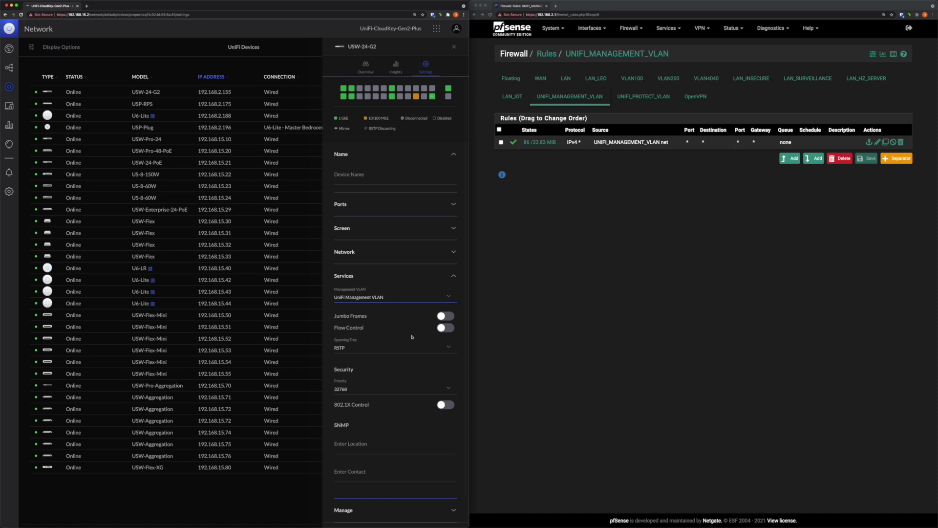
scroll(430, 479, "down", 1)
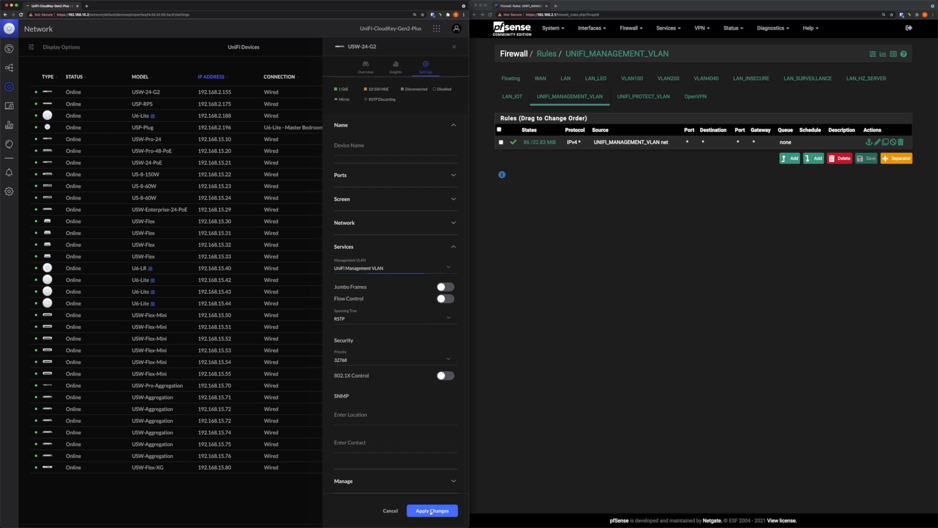
left_click(432, 511)
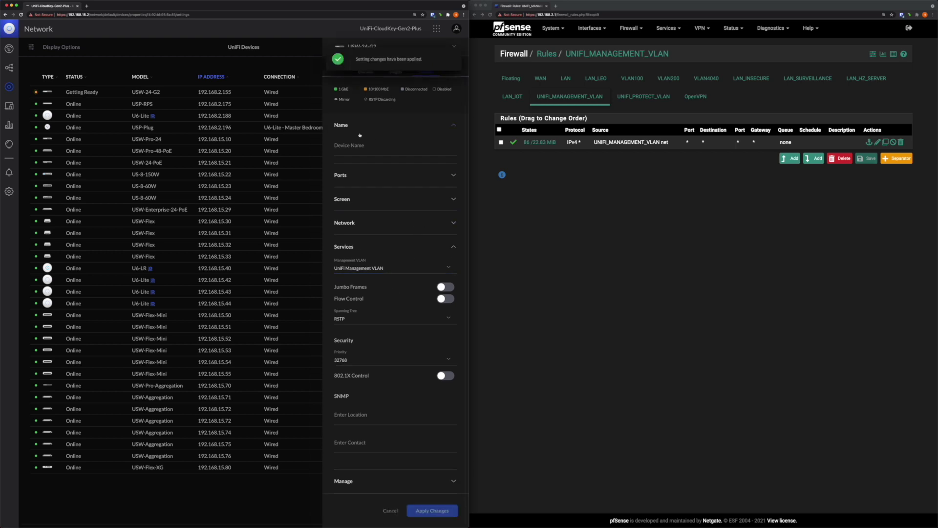
left_click(121, 104)
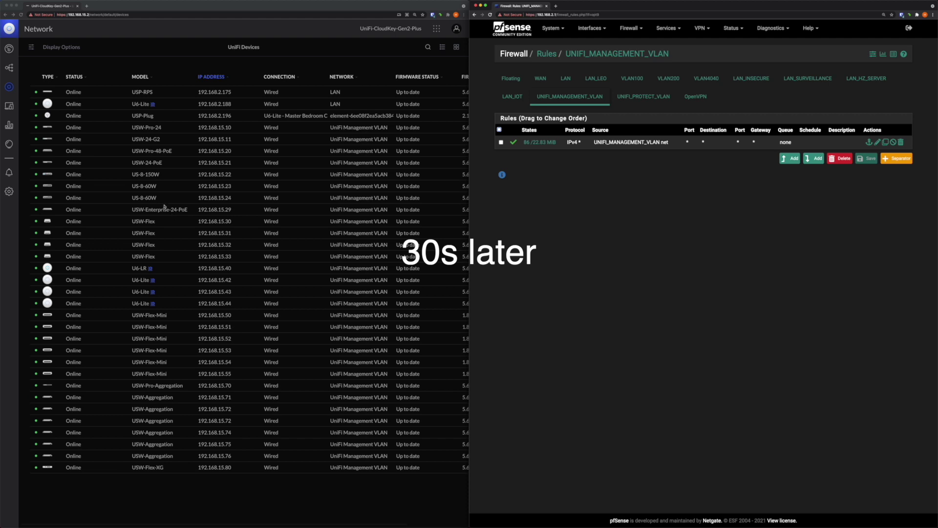
Check the management VLAN setting in the USW-24-PoE switch's services, leaving its configuration as it is
left_click(155, 166)
key("super+l")
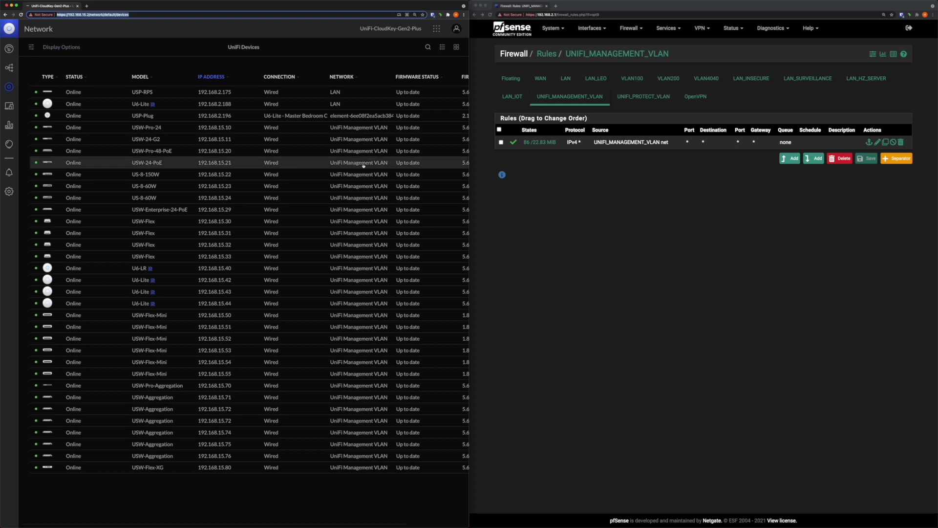
left_click(227, 166)
left_click(425, 67)
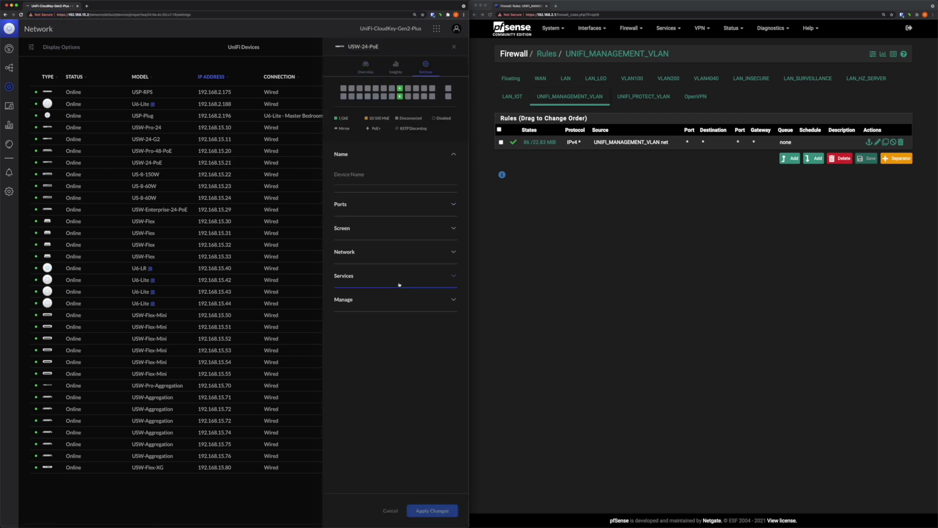
left_click(399, 281)
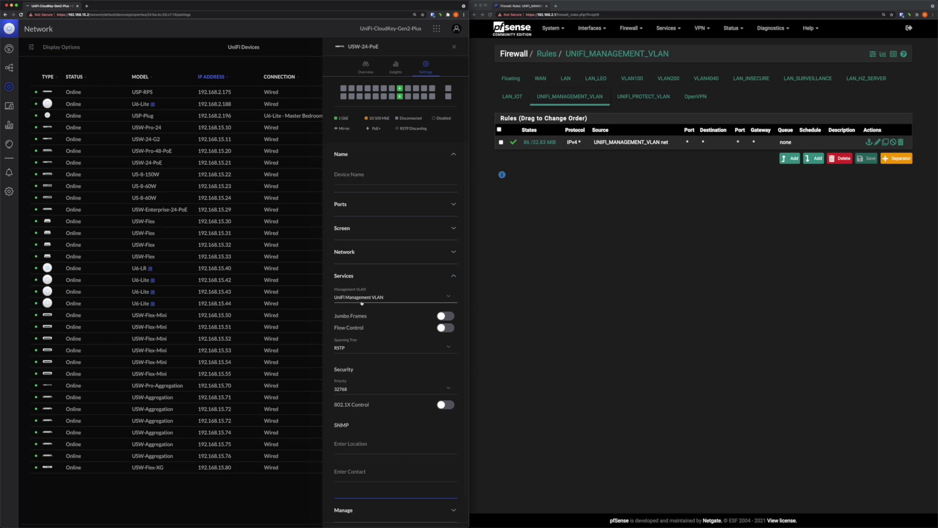
left_click(454, 47)
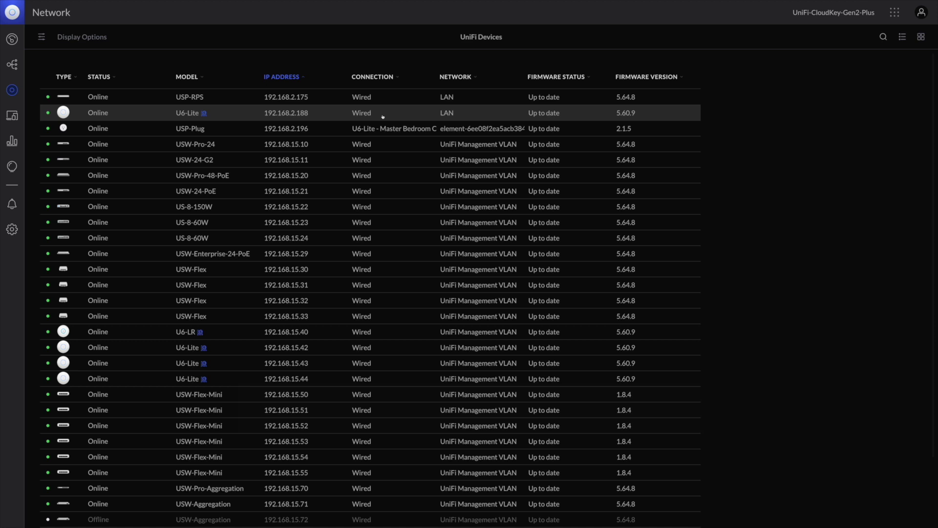
Set the management VLAN of the U6-Lite access point in the master bedroom closet to UniFi Management VLAN and apply it
left_click(382, 115)
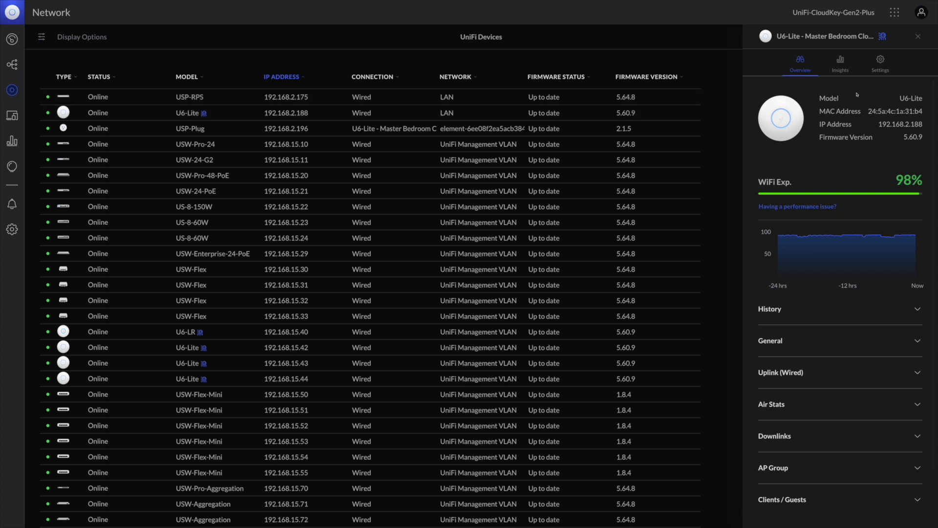
left_click(884, 67)
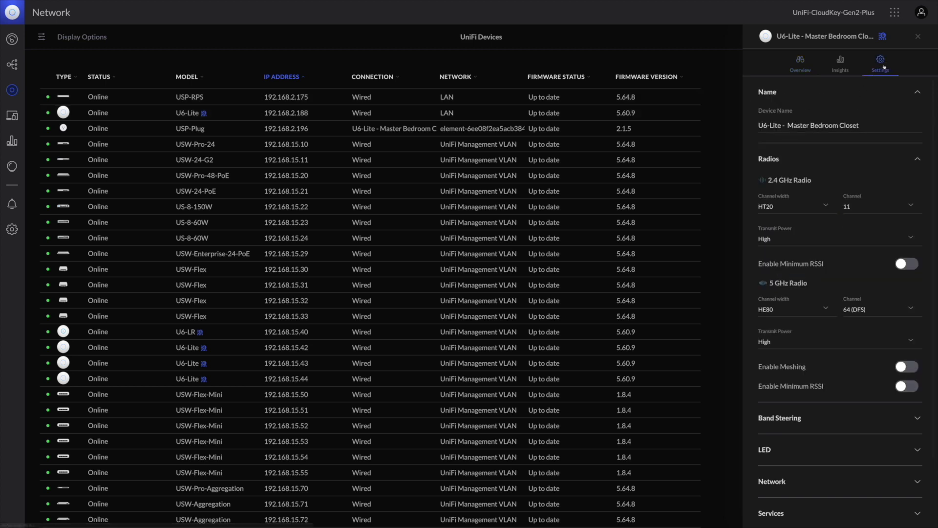
scroll(865, 330, "down", 2)
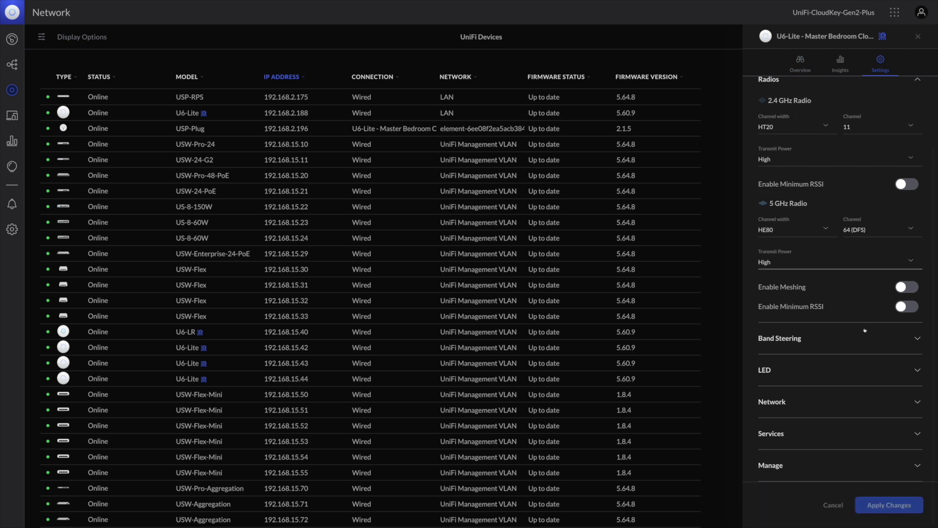
left_click(771, 433)
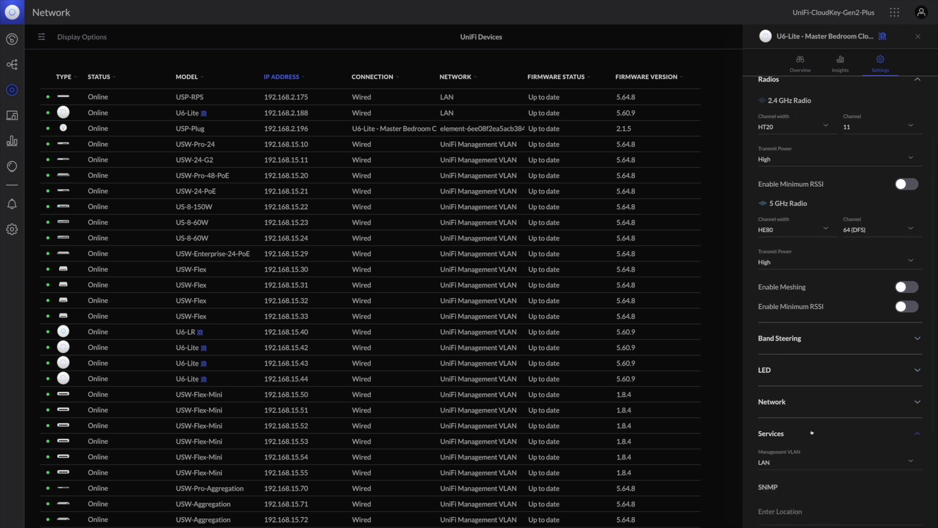
scroll(790, 401, "down", 3)
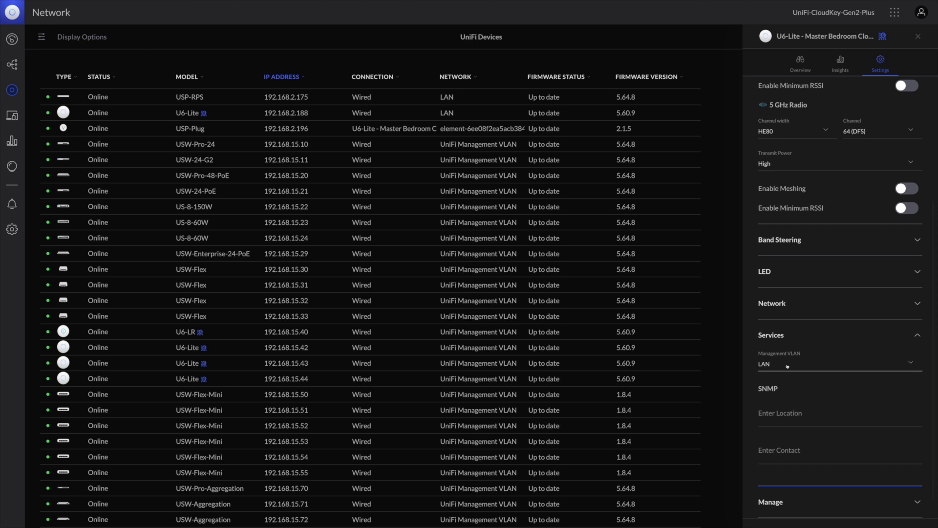
left_click(787, 366)
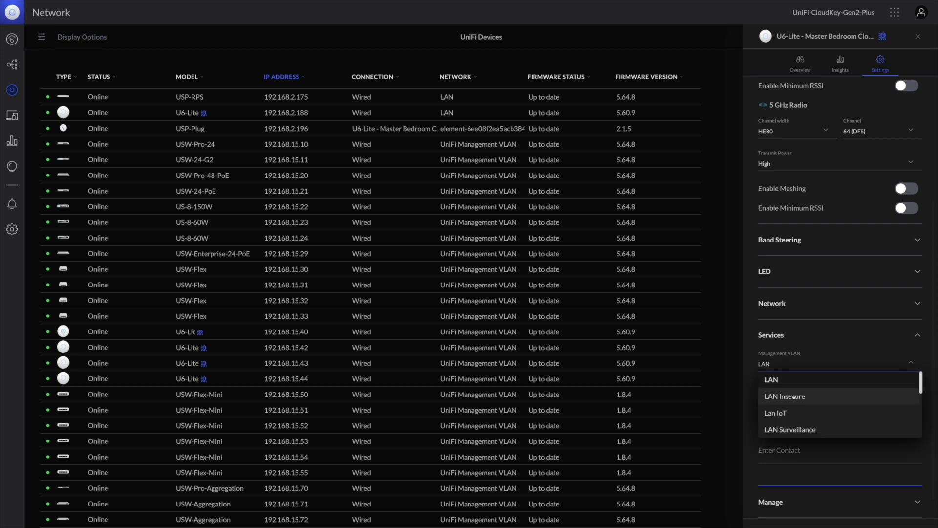
scroll(793, 396, "down", 3)
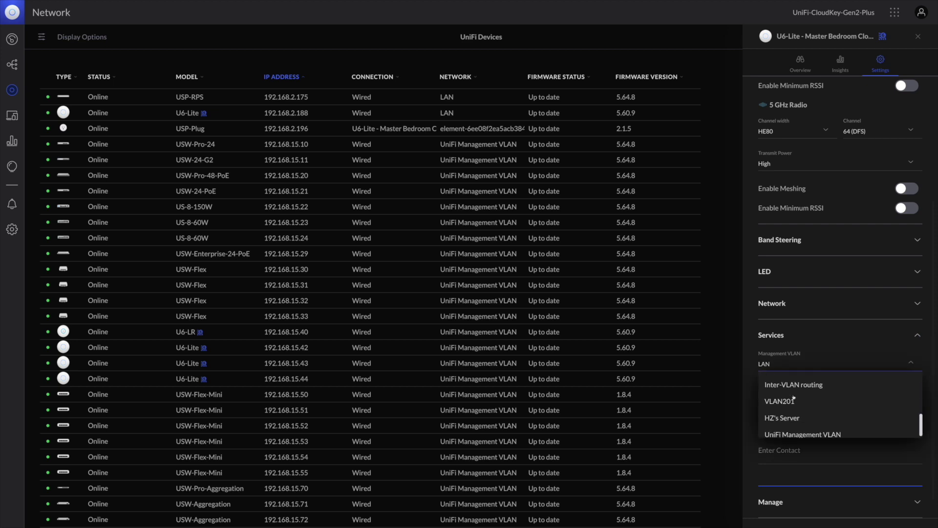
left_click(799, 429)
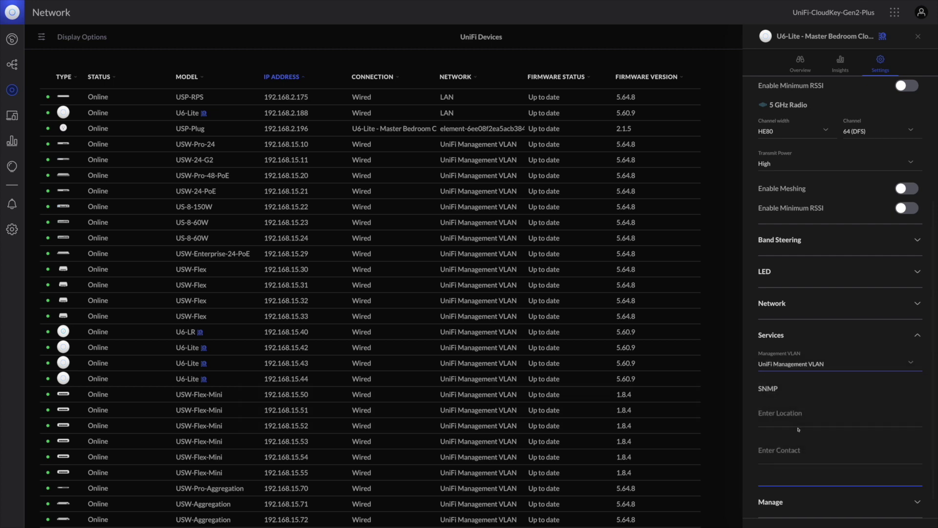
left_click(878, 509)
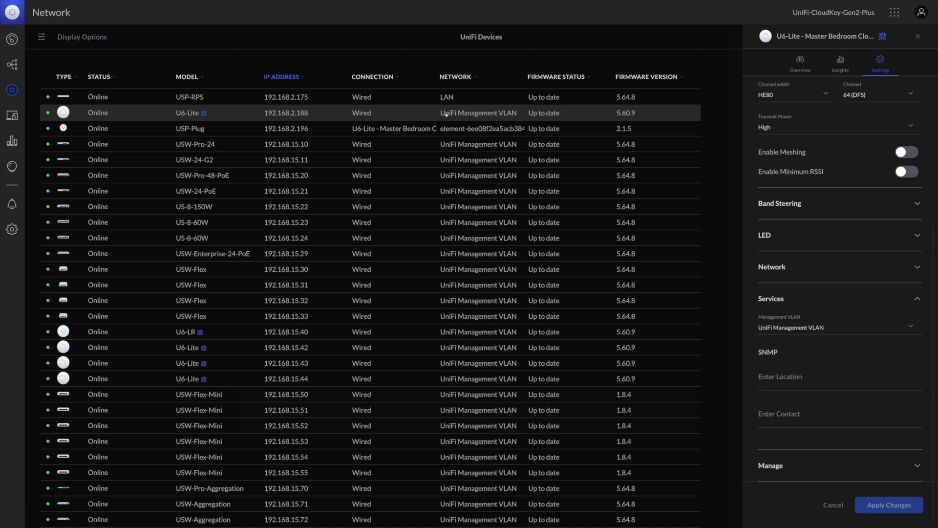
Restart the U6-Lite access point in the master bedroom closet from its device management settings
left_click(465, 113)
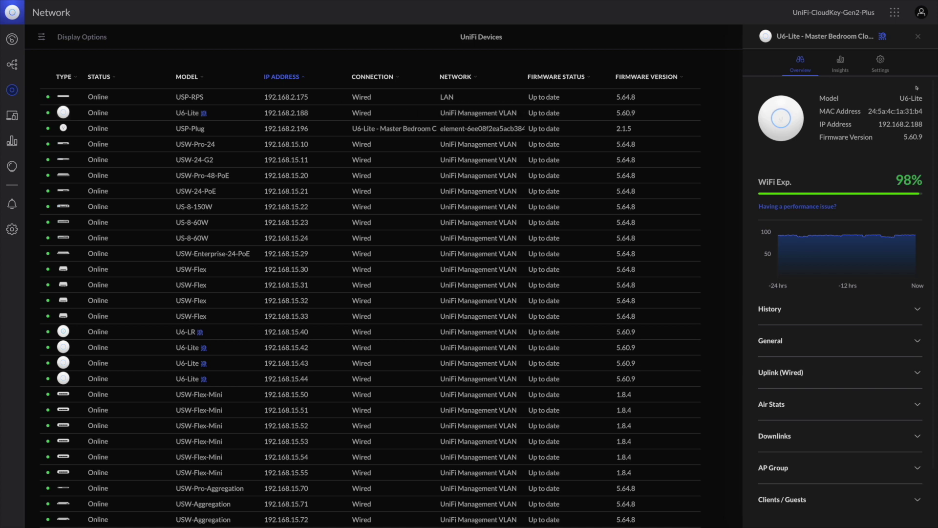
left_click(880, 62)
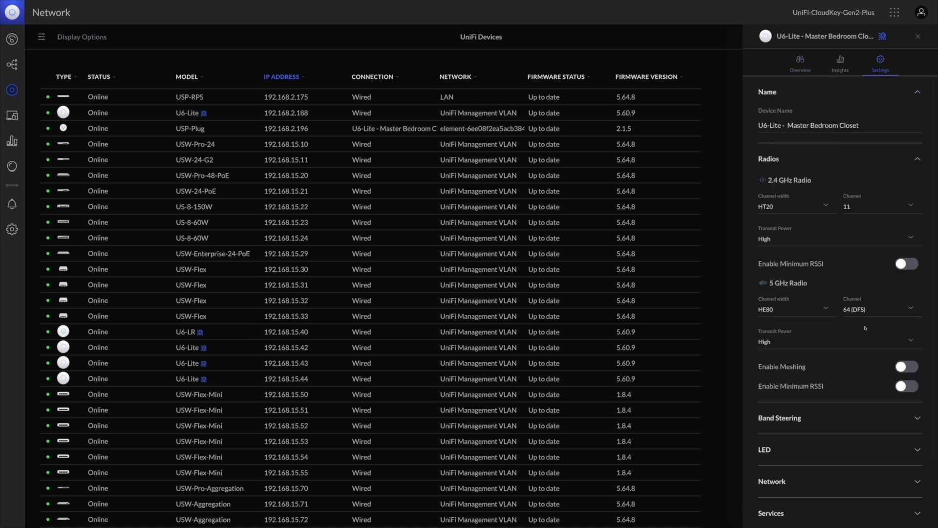
scroll(865, 328, "down", 2)
left_click(846, 466)
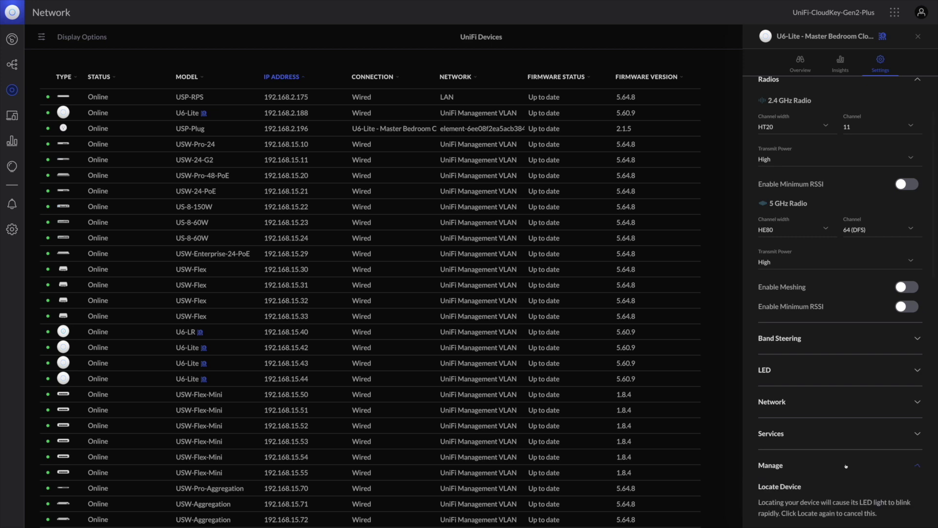
scroll(846, 416, "down", 5)
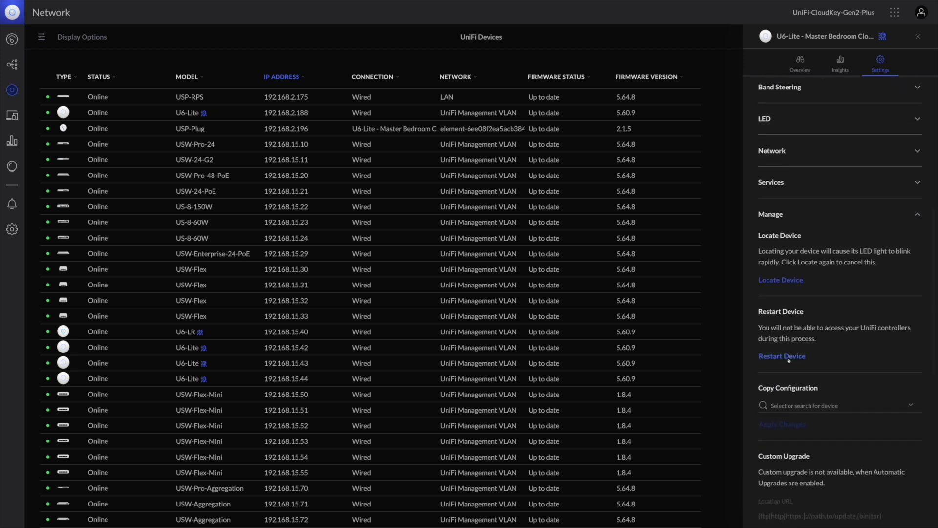
left_click(787, 356)
left_click(541, 288)
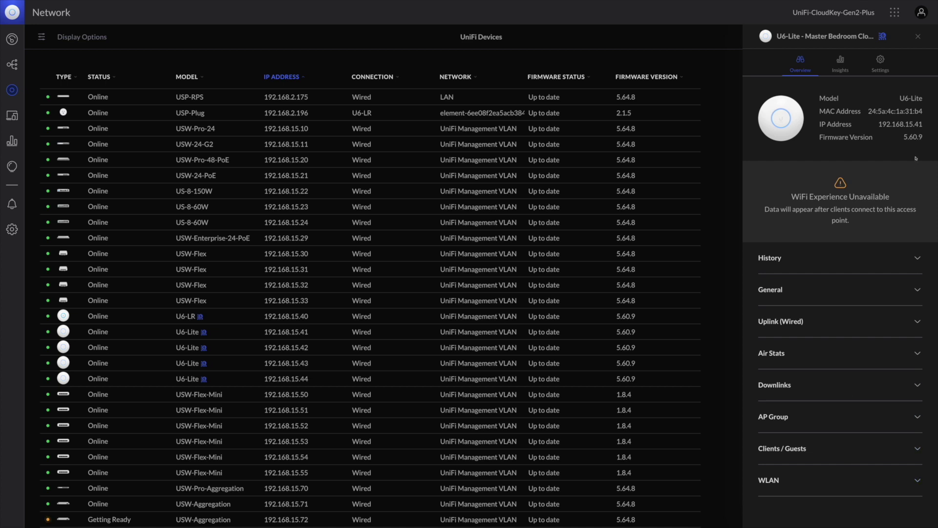
Review the device management options of the restarted U6-Lite access point in the master bedroom closet
left_click(881, 64)
scroll(808, 454, "down", 2)
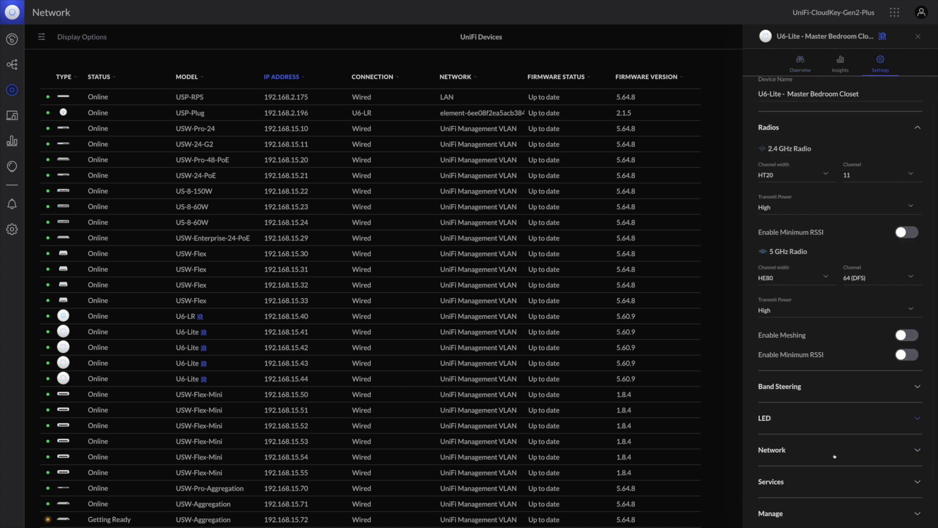
left_click(809, 463)
scroll(809, 467, "down", 5)
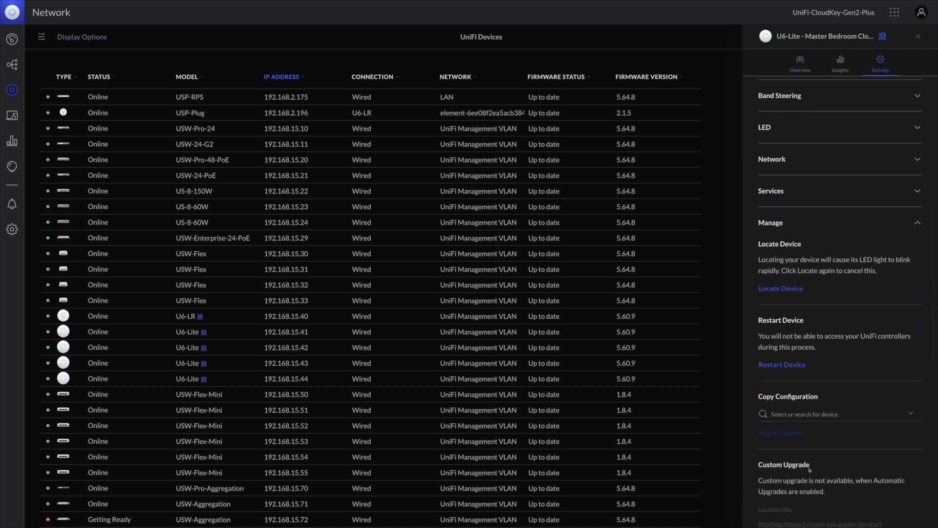
scroll(810, 470, "down", 6)
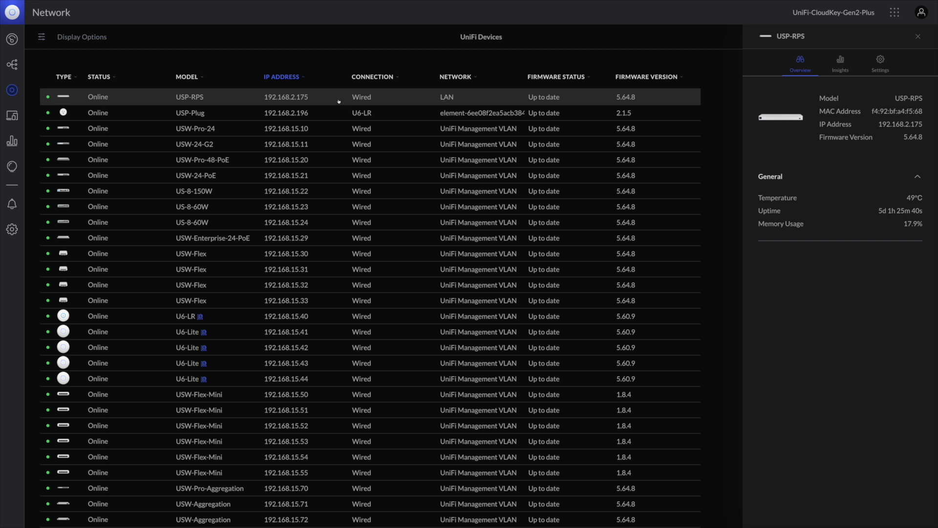
Check the USP-RPS device's settings for a management VLAN option
left_click(880, 62)
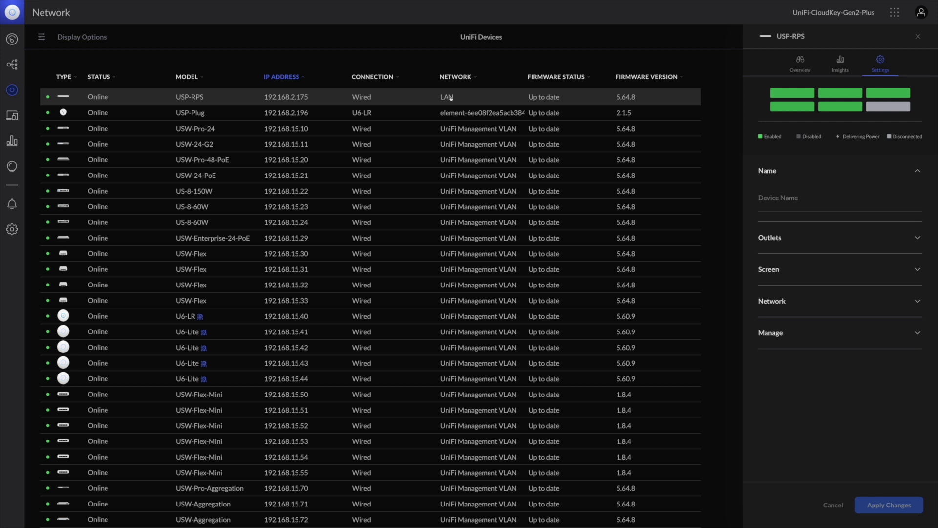
left_click(409, 98)
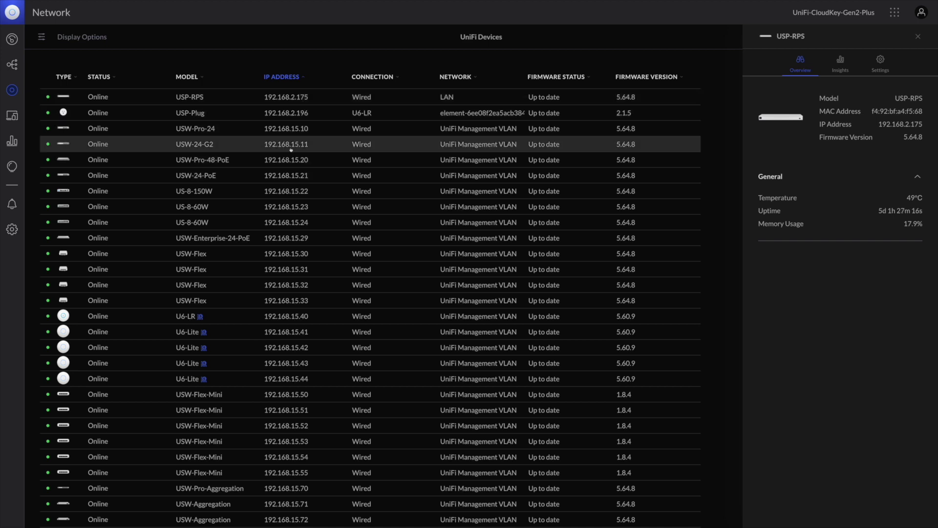
Assign the UniFi Management VLAN port profile to port 22 of the USW-Pro-24 switch, where the USP-RPS connects, and apply it
left_click(292, 130)
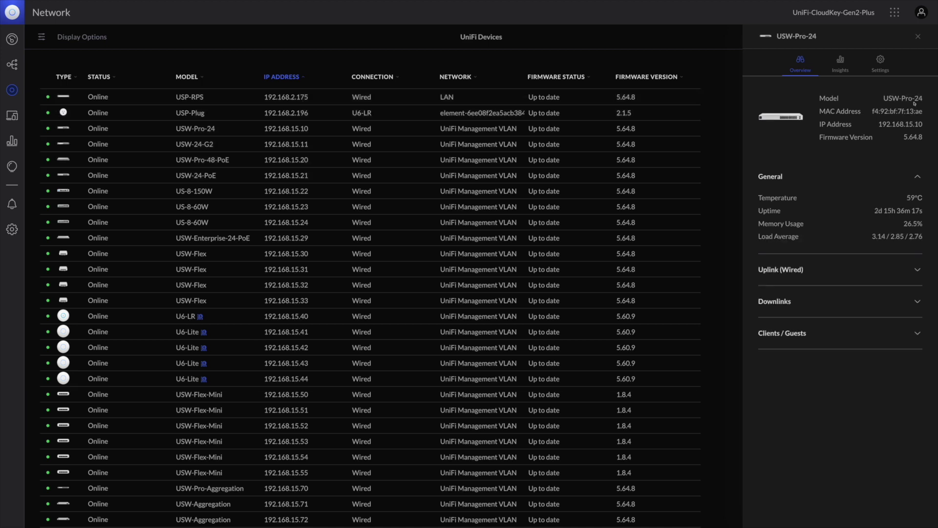
left_click(881, 62)
mouse_move(880, 106)
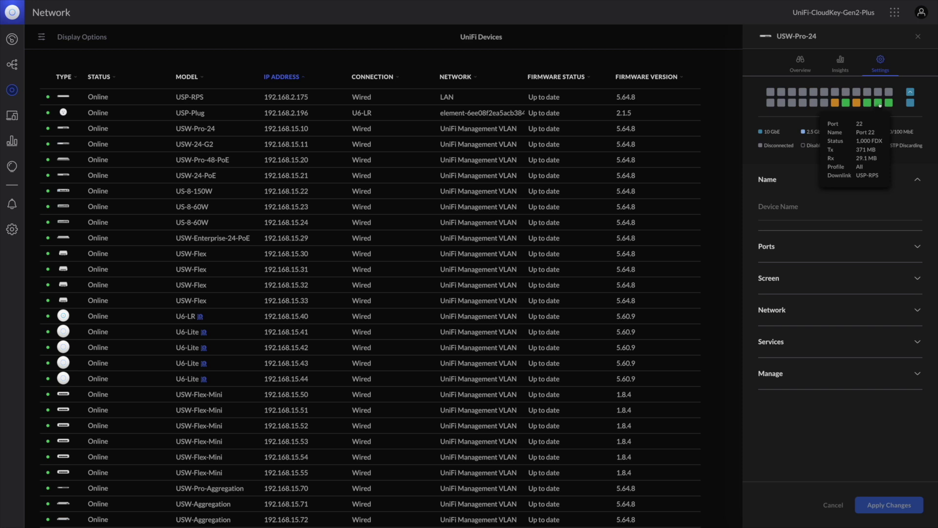
left_click(880, 103)
left_click(855, 164)
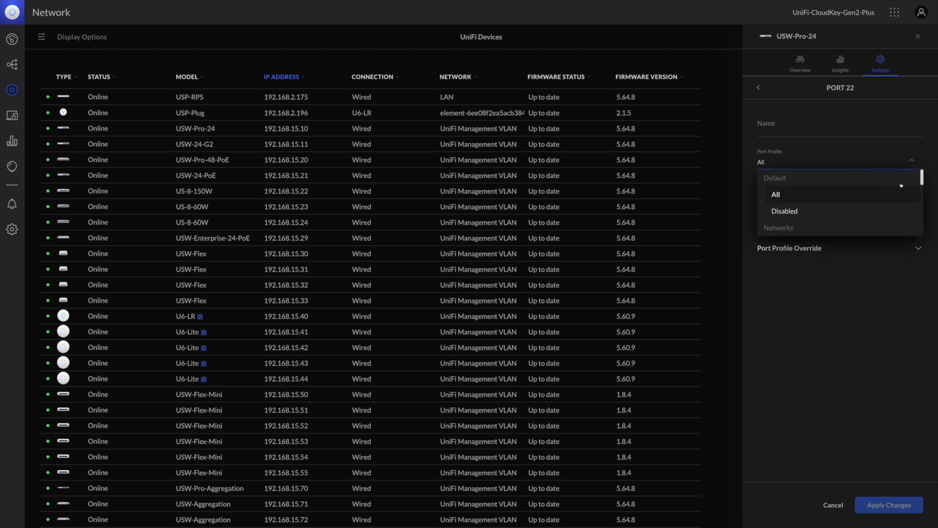
scroll(902, 185, "down", 5)
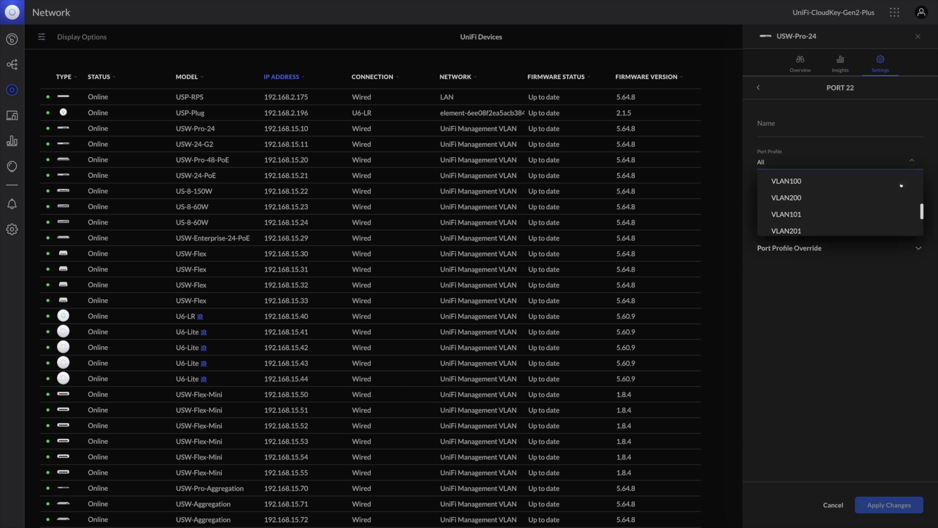
scroll(901, 186, "down", 3)
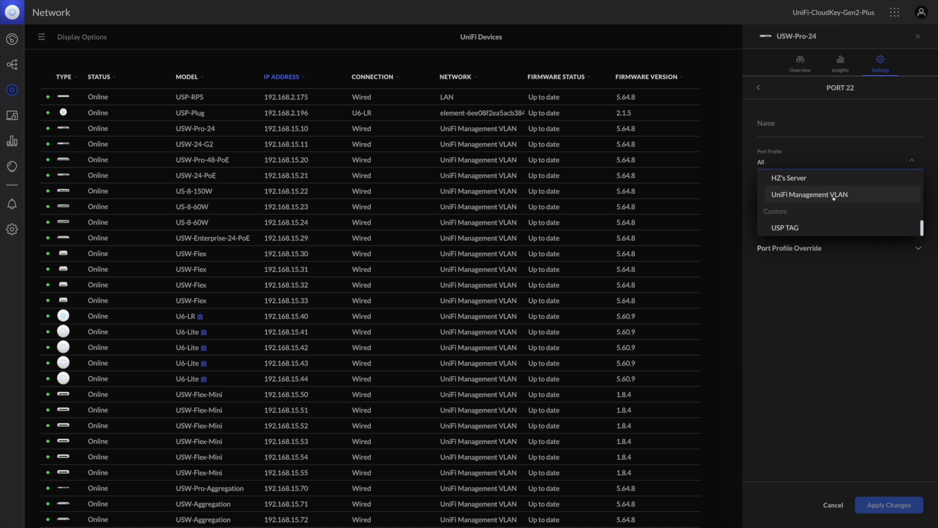
left_click(834, 195)
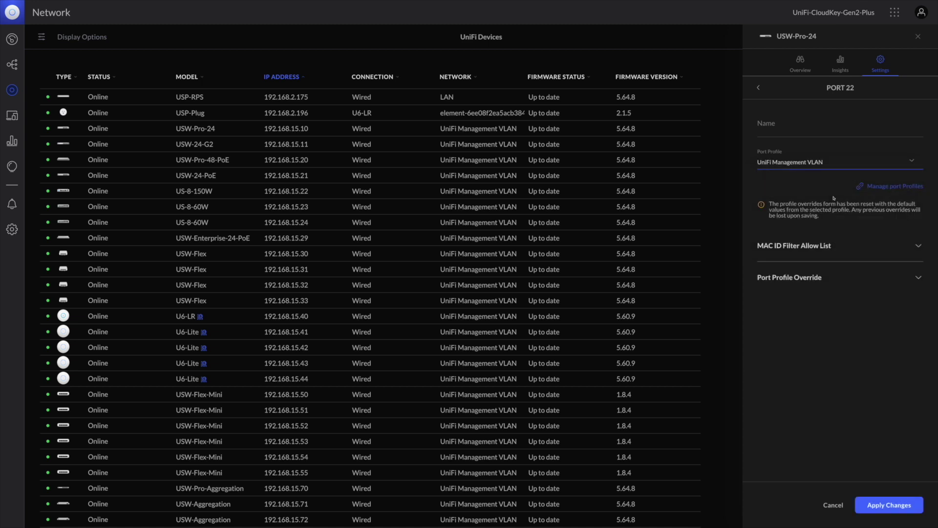
left_click(881, 506)
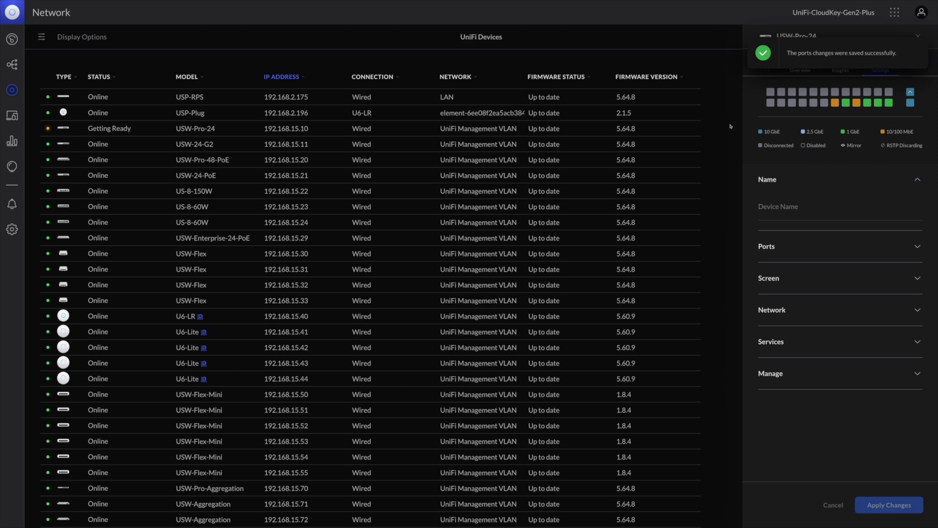
mouse_move(875, 107)
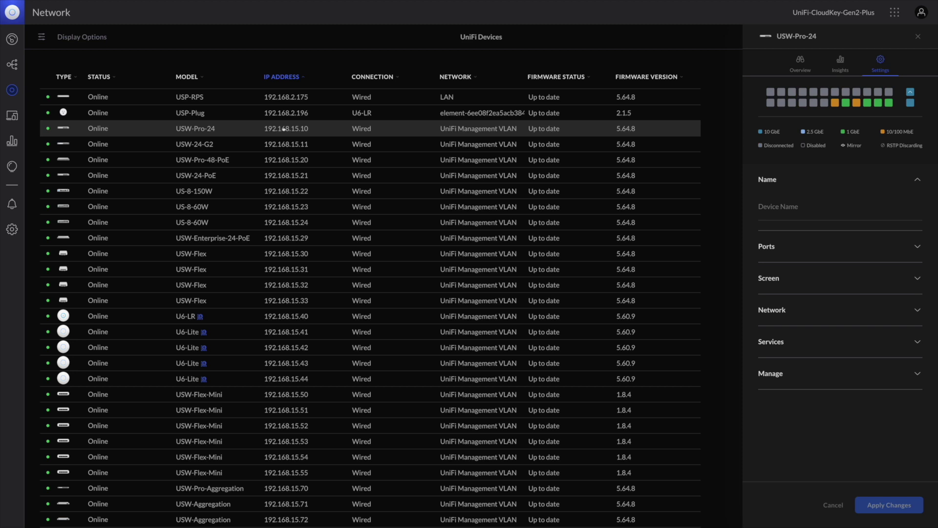
Forget the USP-RPS through its device management options and adopt it again
left_click(287, 98)
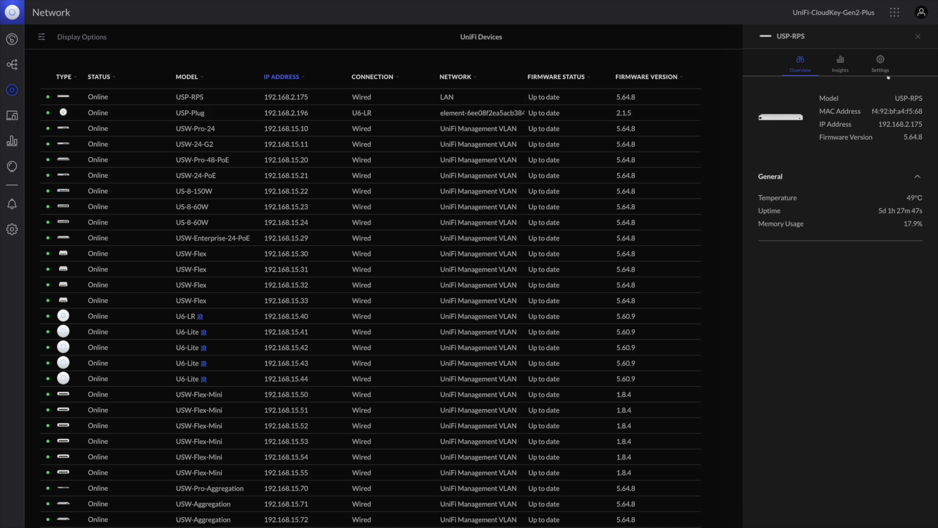
left_click(880, 63)
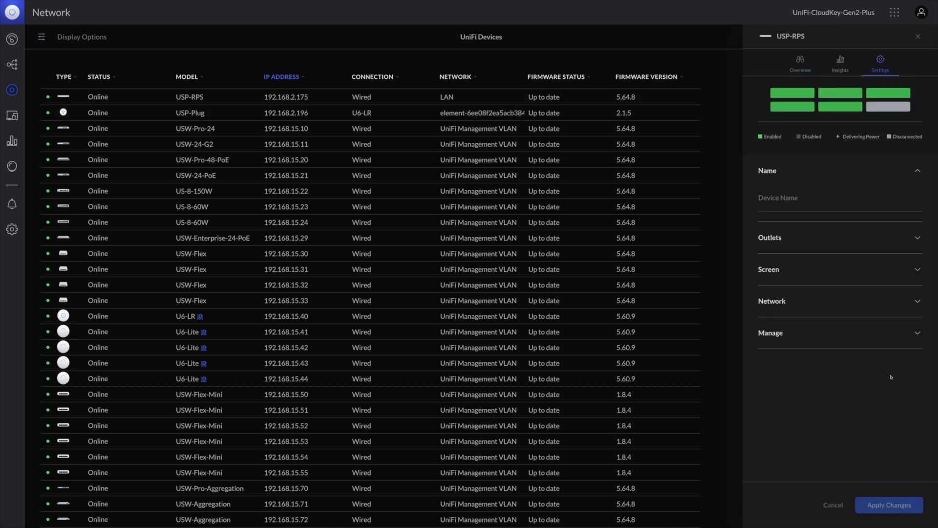
left_click(801, 336)
scroll(823, 432, "down", 5)
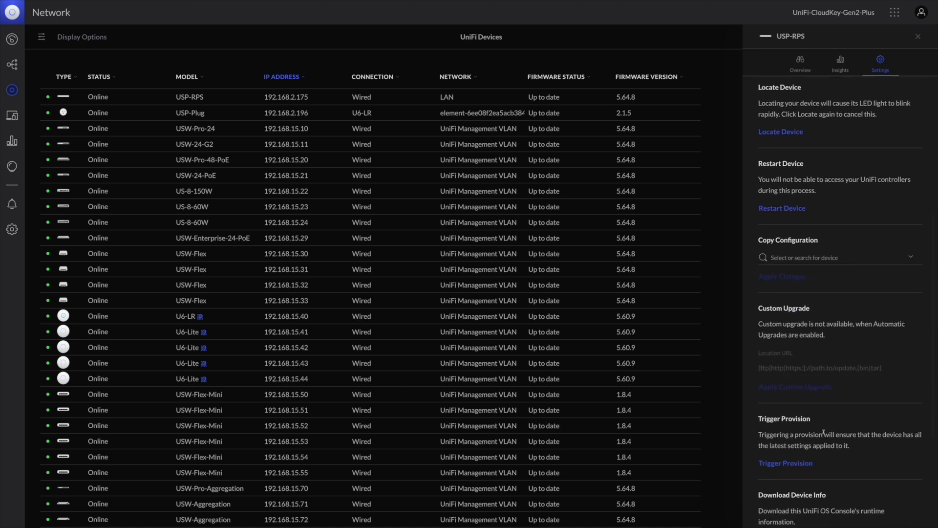
left_click_drag(824, 432, 758, 416)
scroll(830, 442, "down", 3)
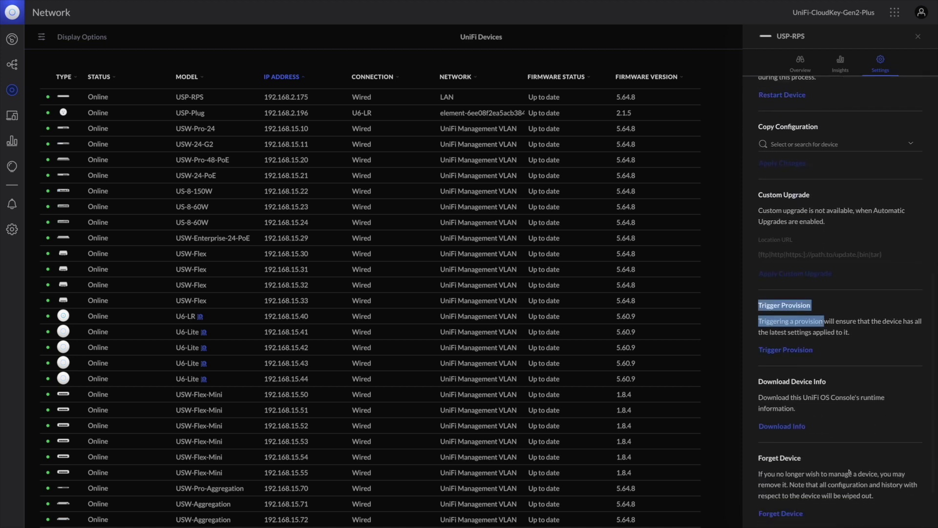
scroll(849, 472, "down", 2)
left_click(786, 291)
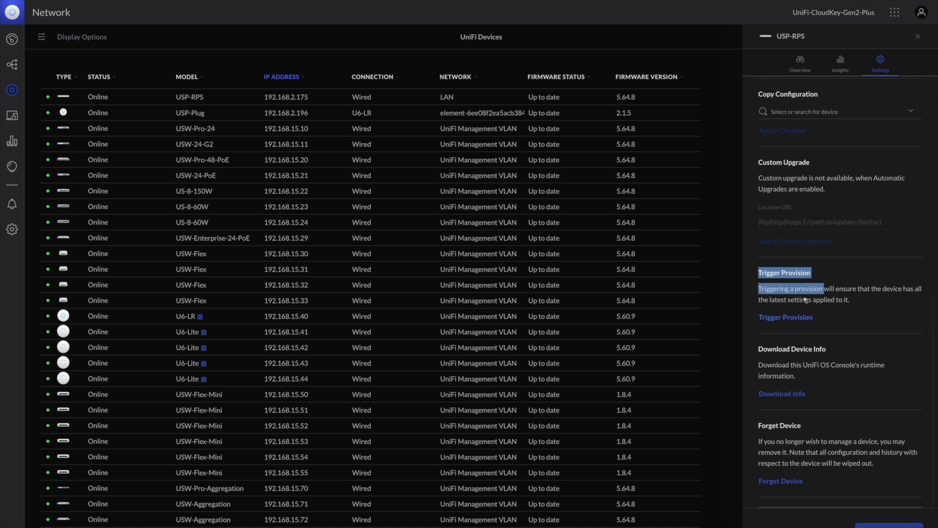
scroll(826, 216, "up", 4)
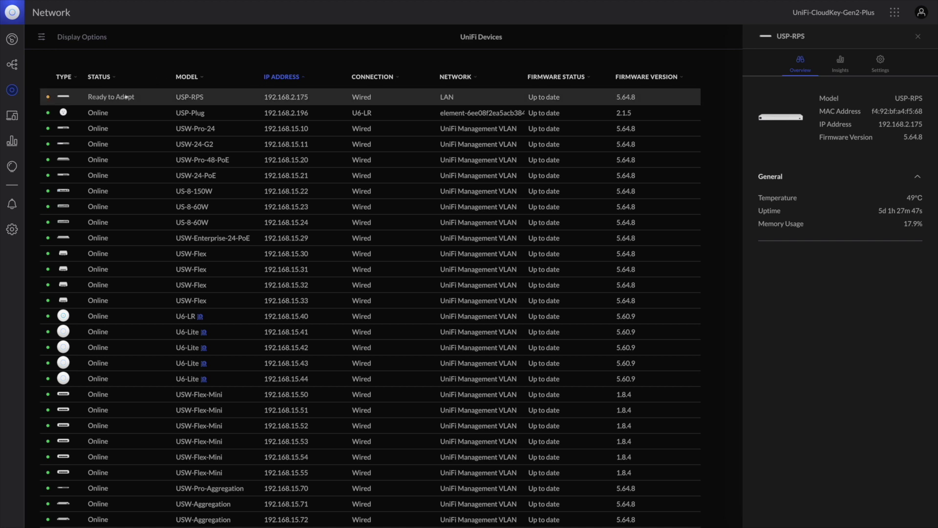
left_click(145, 92)
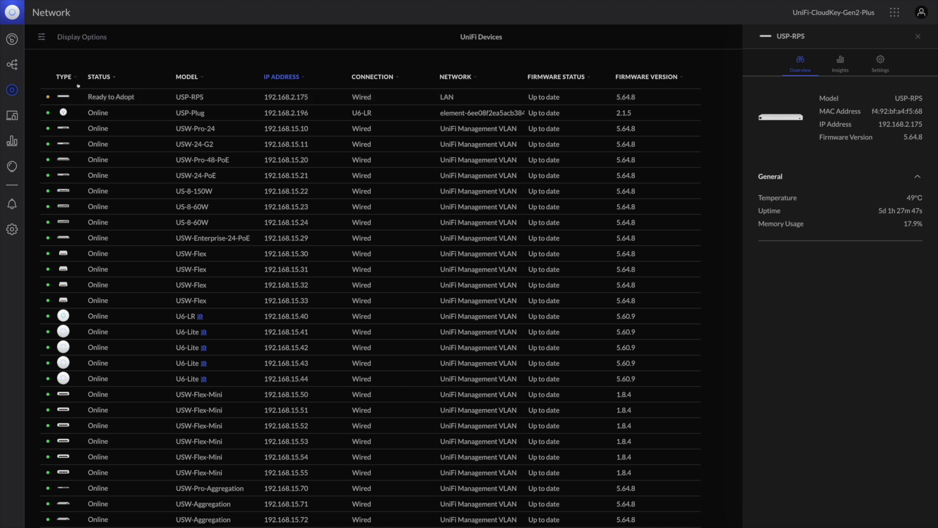
left_click(125, 98)
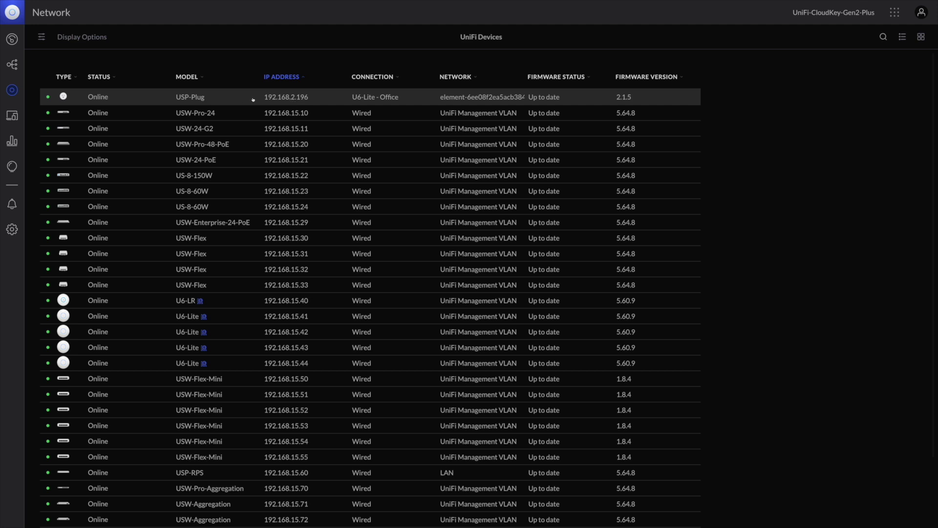
Check the USP-Plug's settings, including its IP configuration, for a management VLAN option
left_click(299, 97)
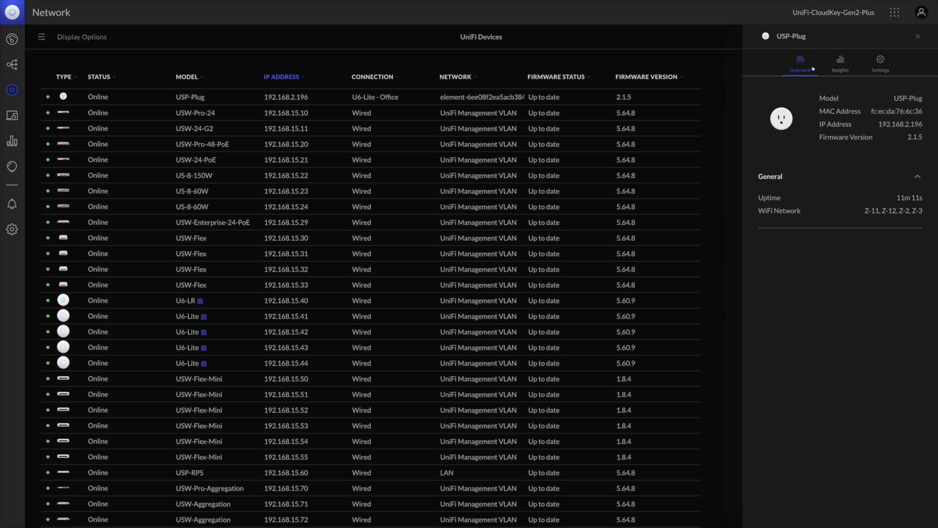
left_click(841, 63)
left_click(880, 63)
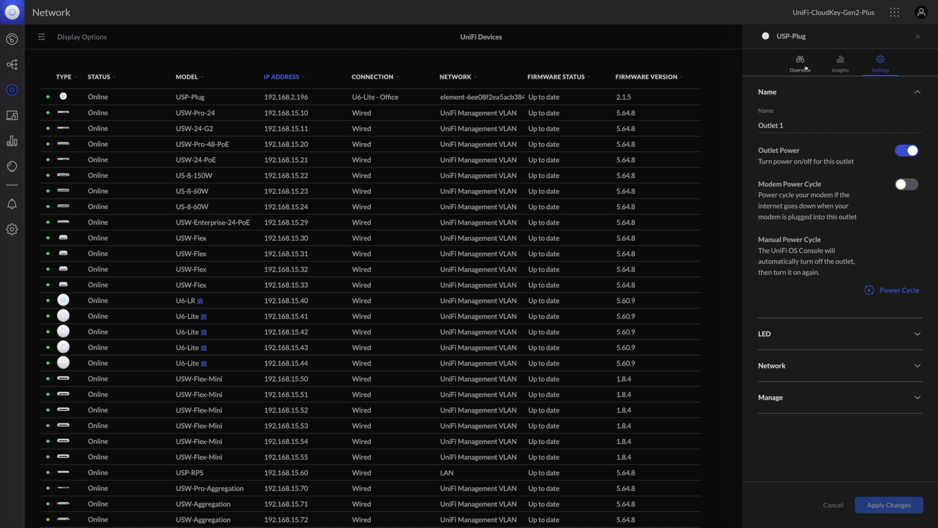
left_click(832, 367)
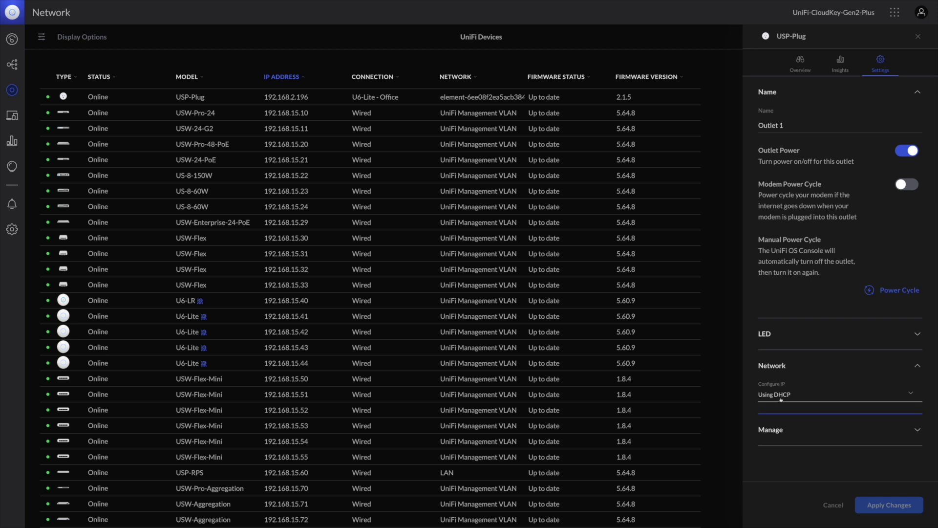
left_click(756, 372)
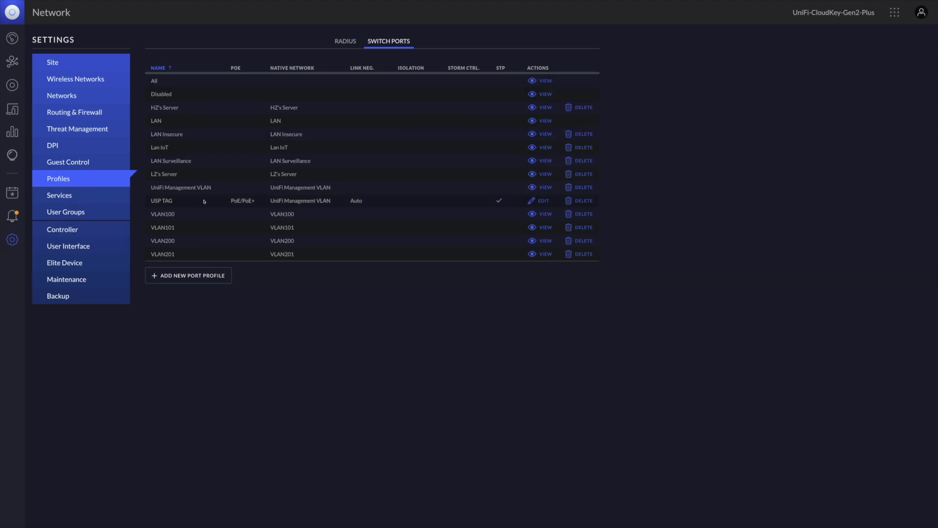
Open the USP TAG switch port profile for editing and review its native network choices, keeping UniFi Management VLAN (15) selected
left_click(543, 201)
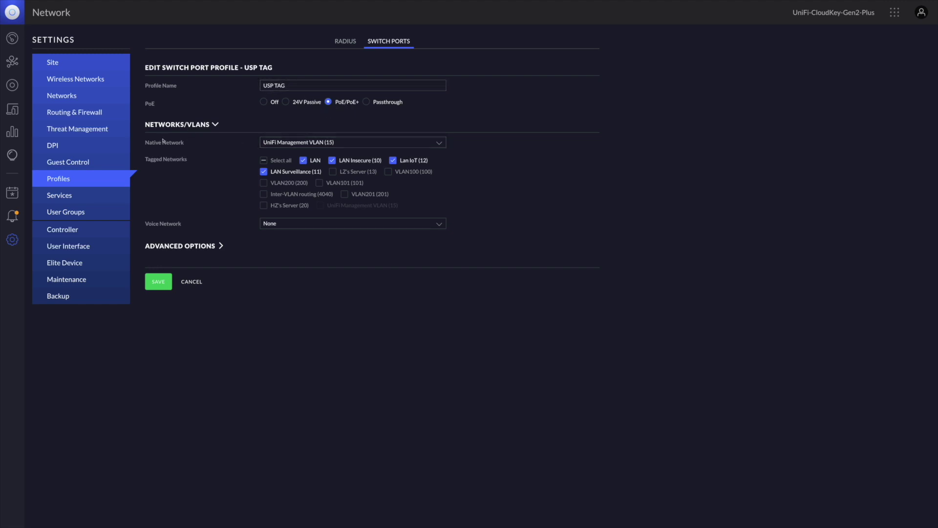
left_click(273, 142)
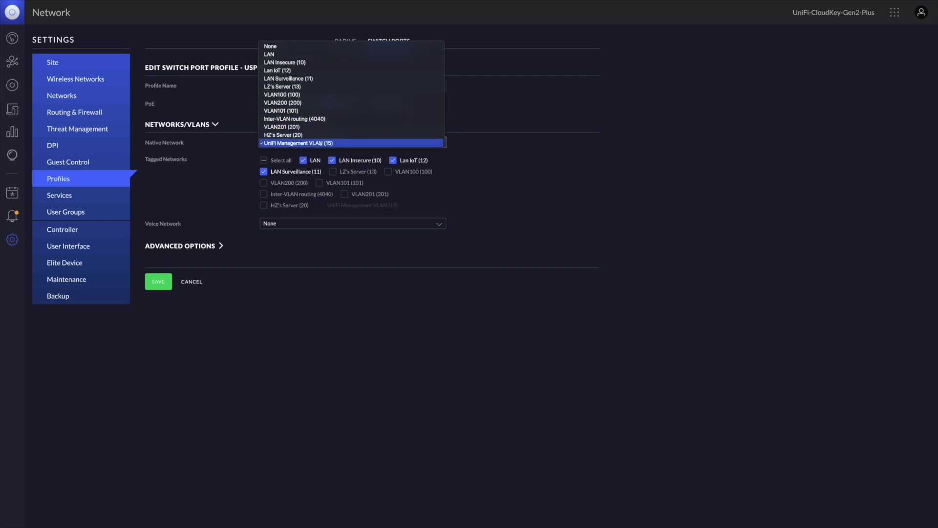
left_click(300, 143)
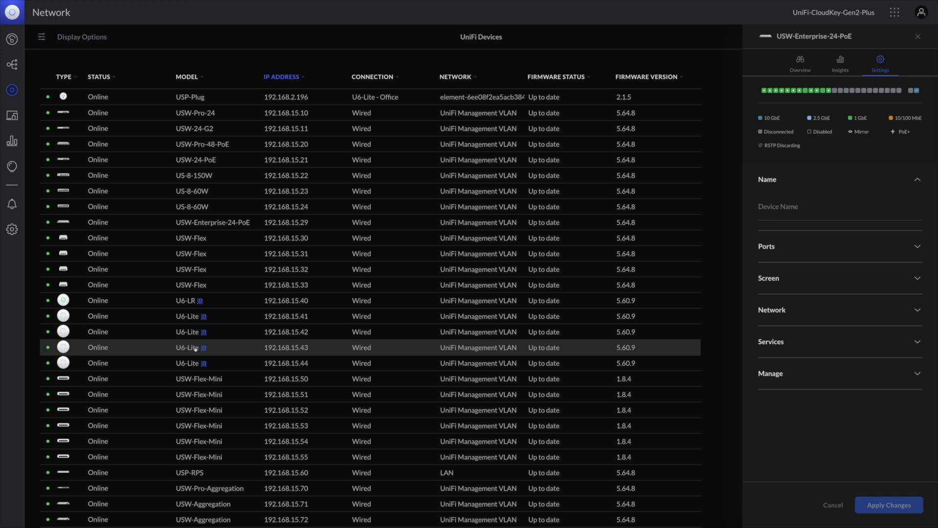
Assign the USP TAG port profile to port 3 of the USW-Enterprise-24-PoE switch and apply the change
left_click(211, 222)
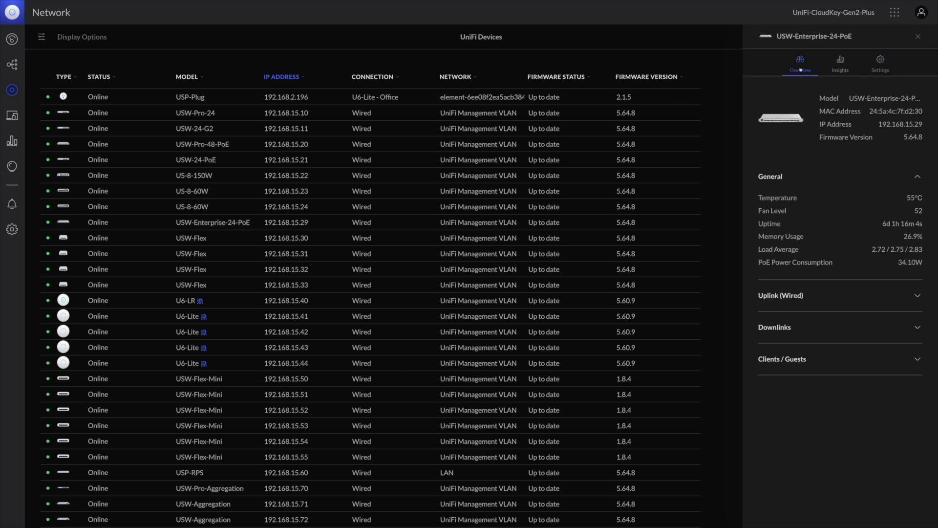
left_click(880, 61)
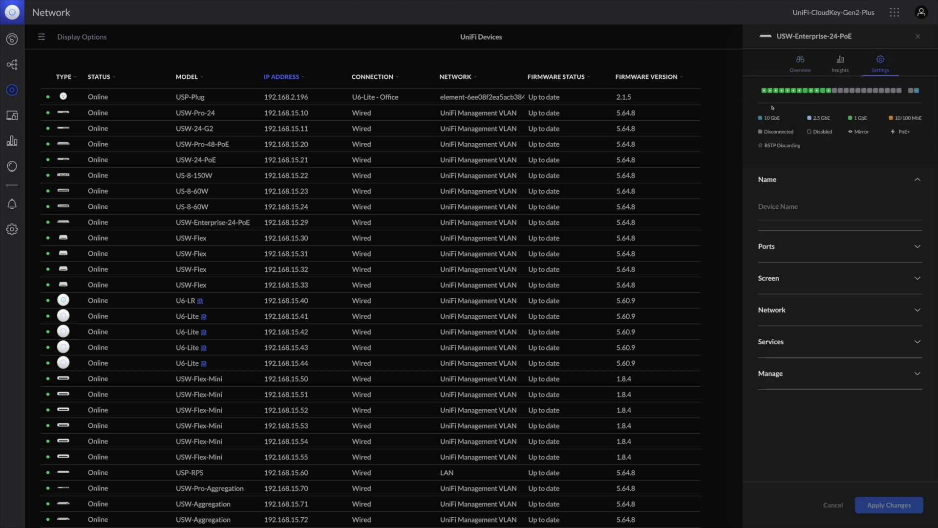
mouse_move(777, 92)
left_click(777, 92)
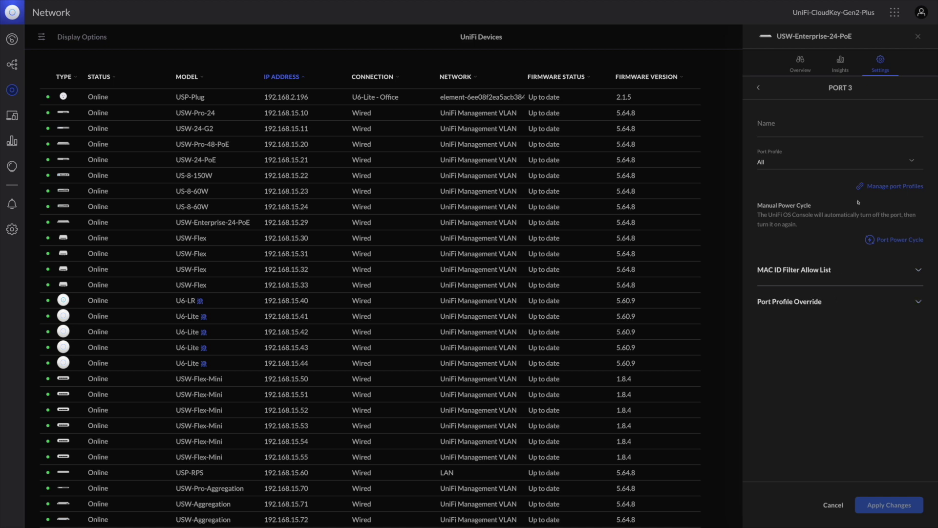
left_click(776, 164)
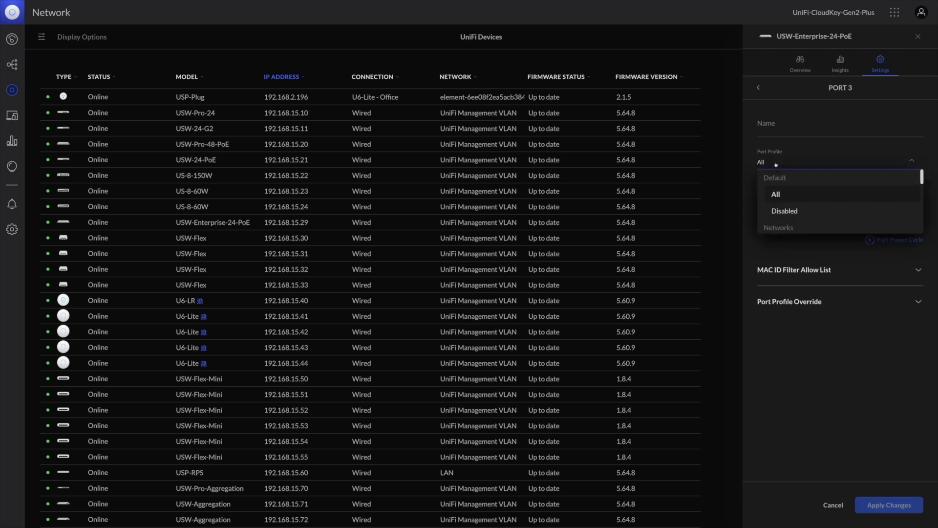
scroll(825, 200, "down", 5)
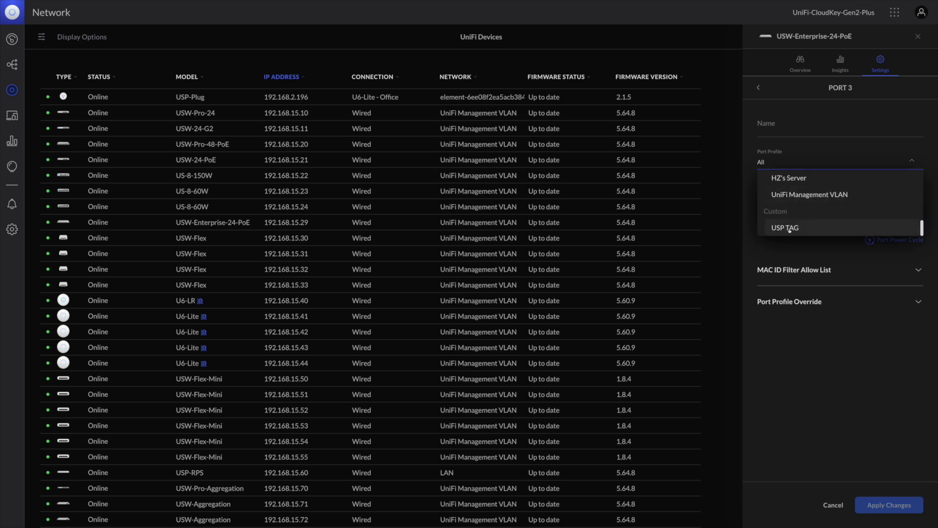
left_click(791, 228)
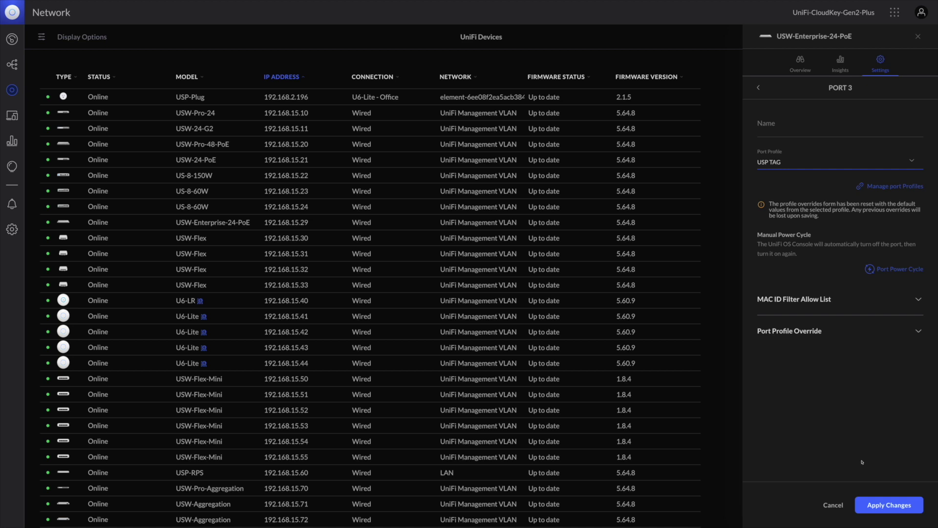
left_click(889, 505)
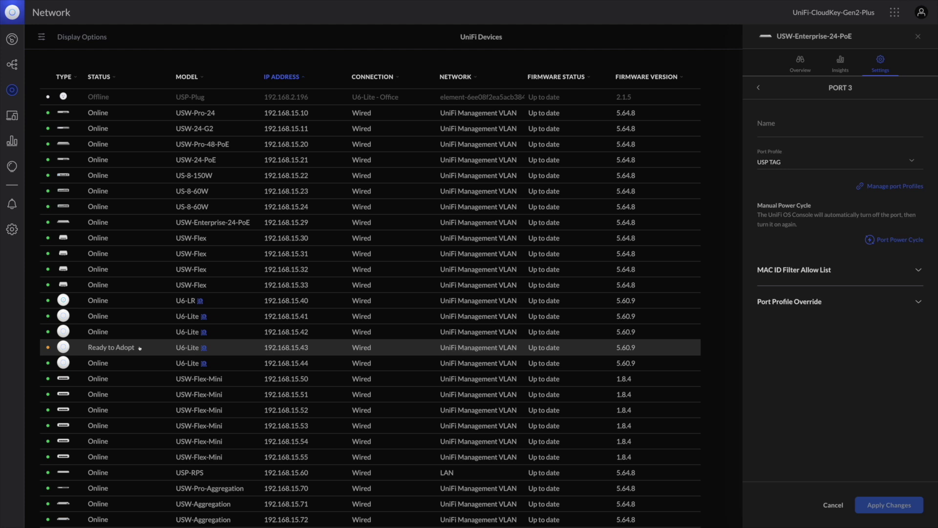
Try to adopt the U6-Lite at 192.168.15.43, and power cycle port 3 of the USW-Enterprise-24-PoE switch
left_click(102, 344)
left_click(222, 224)
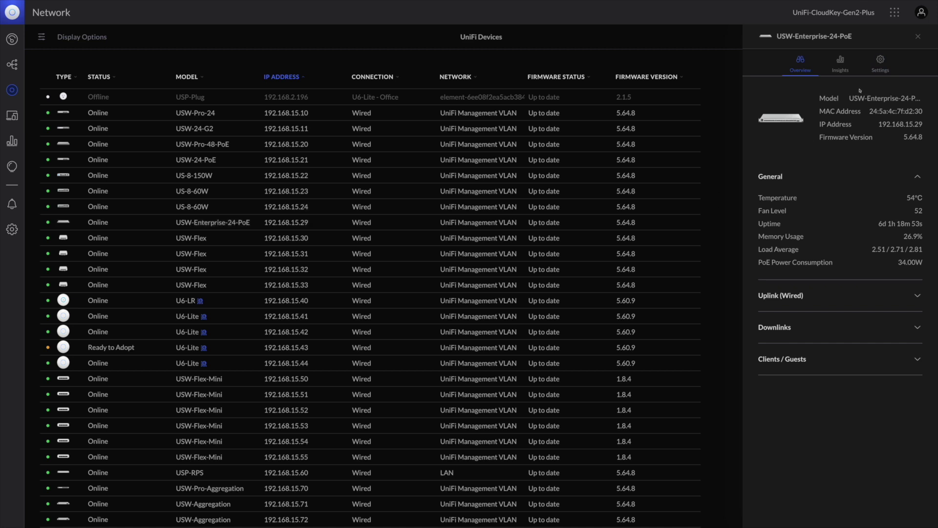
left_click(880, 64)
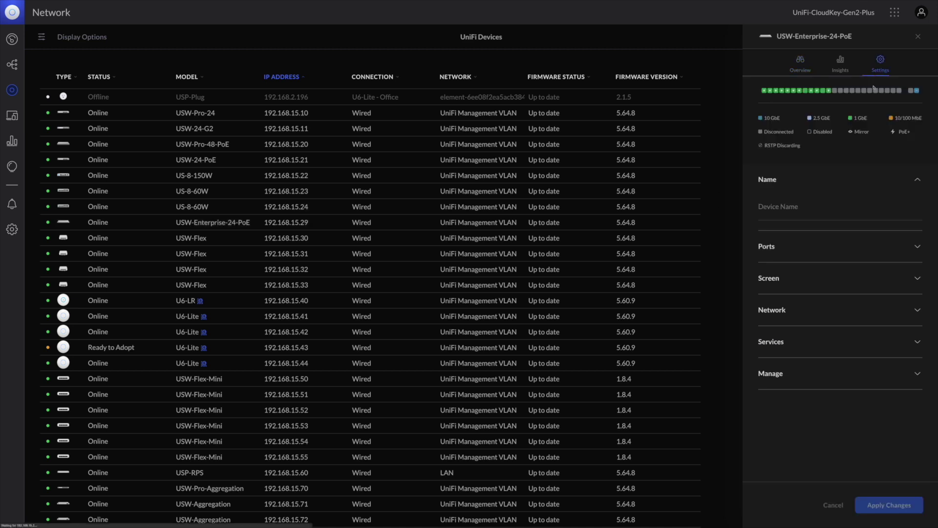
left_click(778, 93)
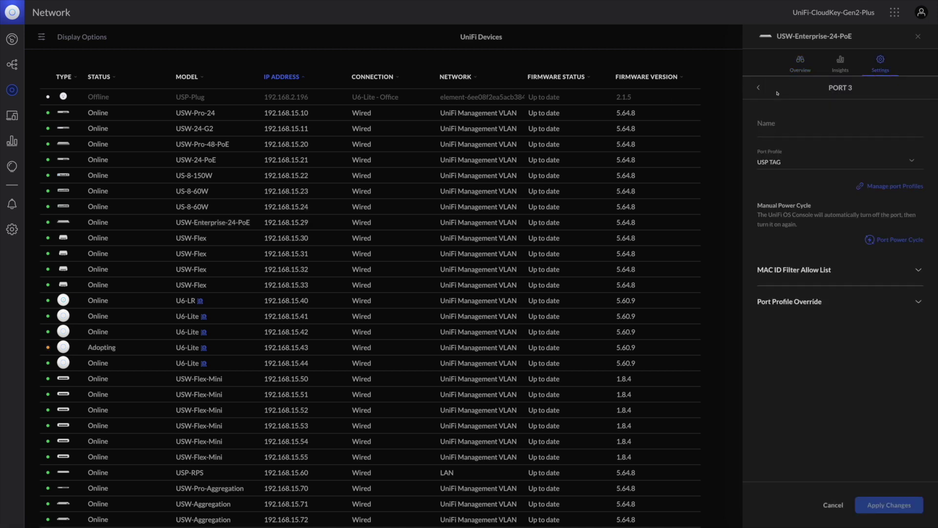
left_click(892, 240)
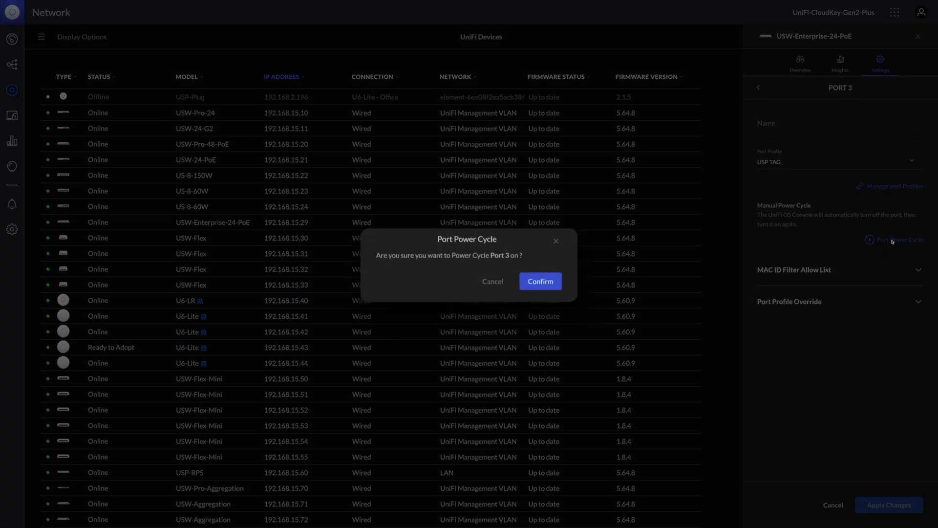
left_click(543, 280)
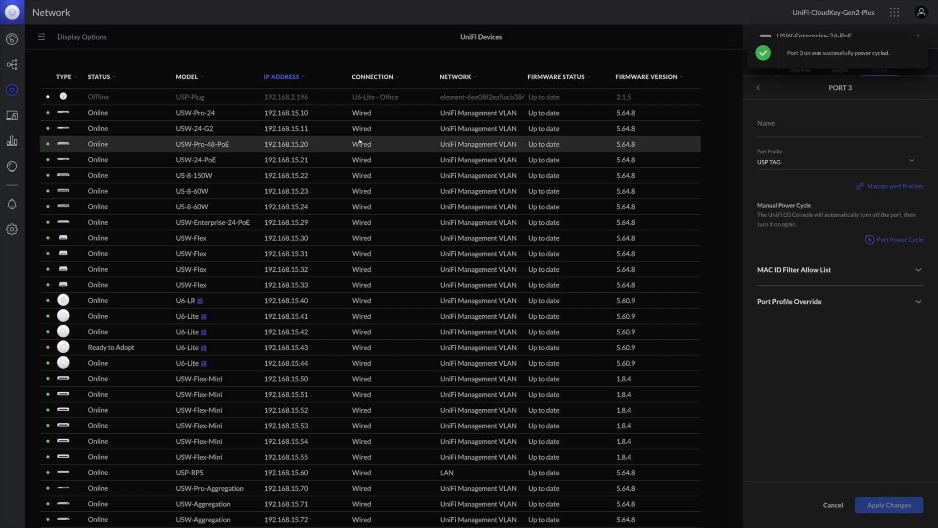